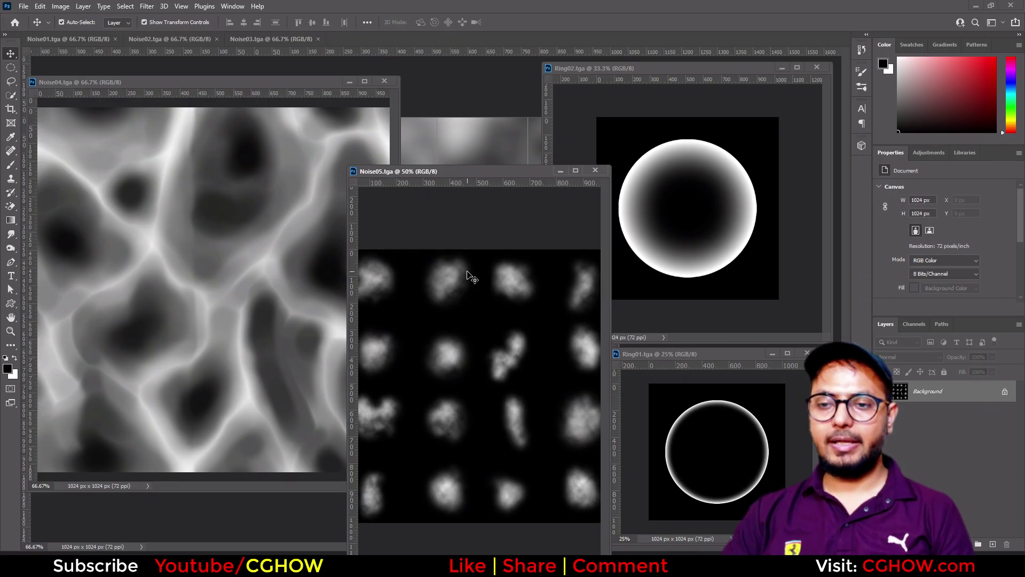
Step: Float Noise03.tga in its own window beside the Noise04, Noise05 and Noise01 textures
left_click(337, 178)
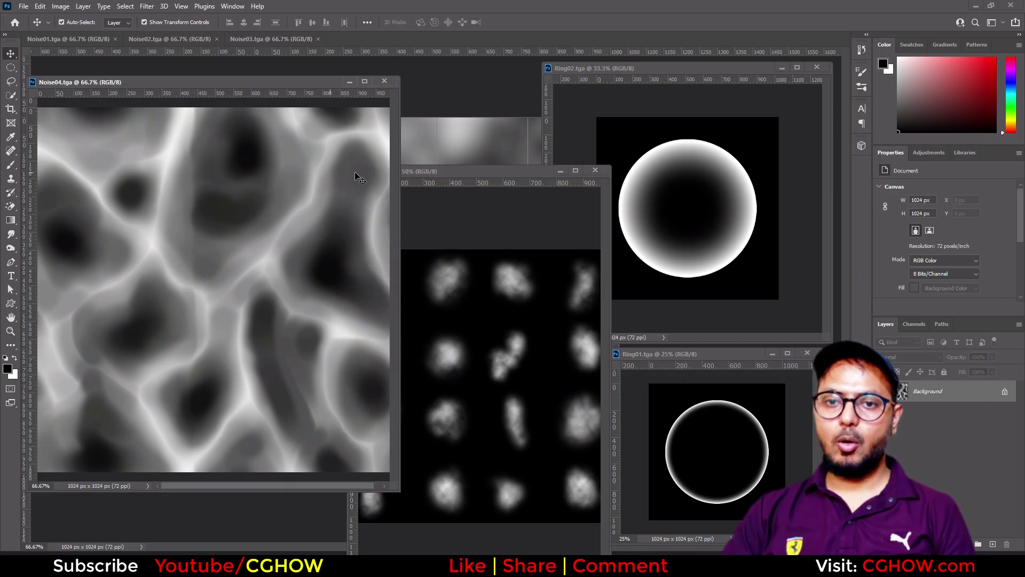
left_click_drag(473, 178, 379, 282)
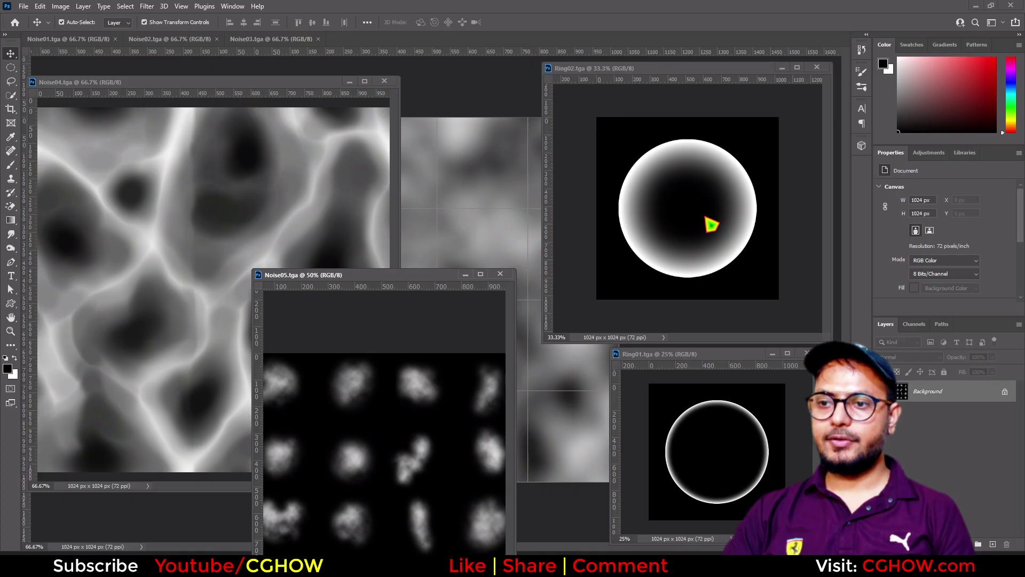
left_click(86, 40)
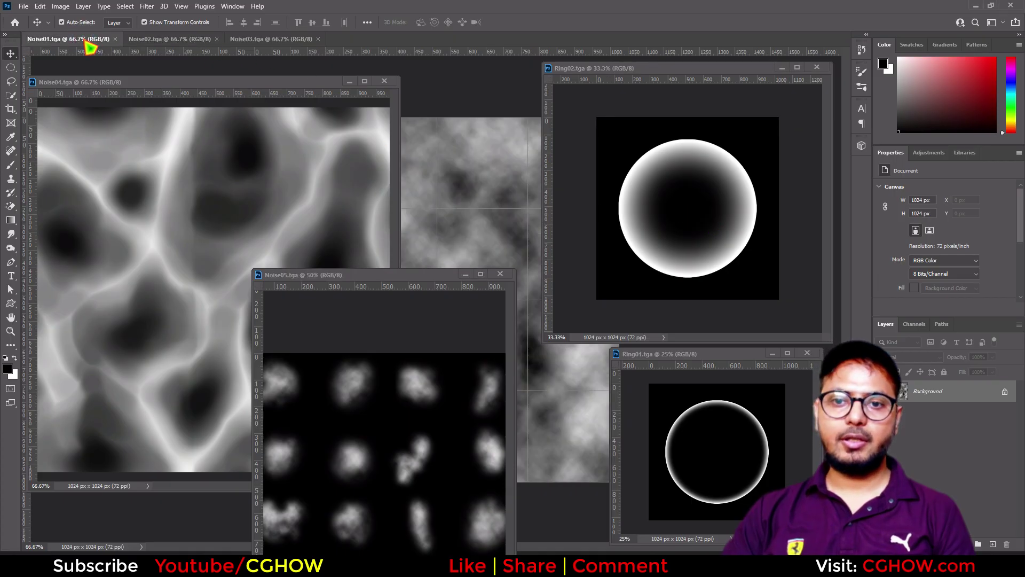
left_click(289, 43)
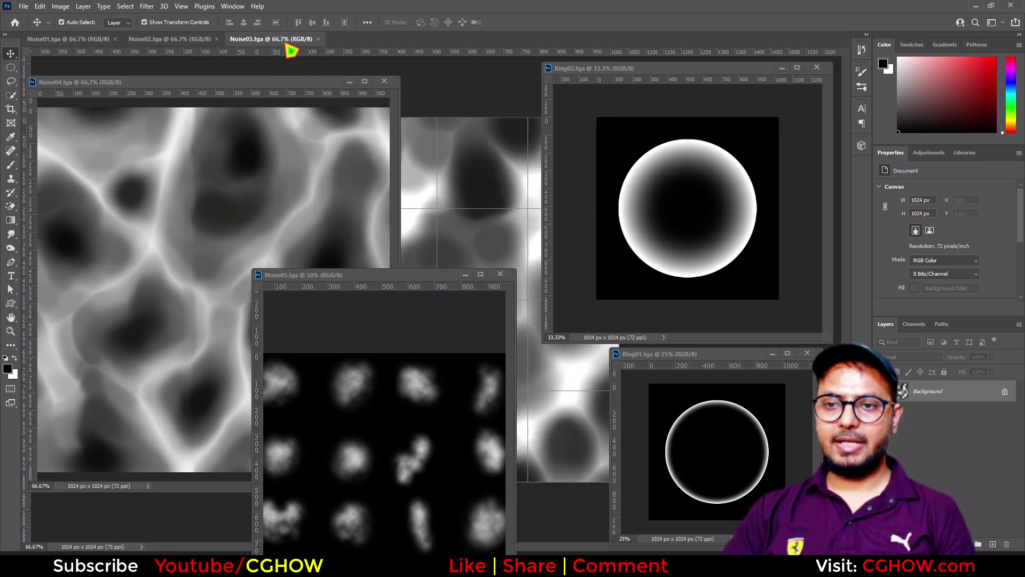
left_click_drag(220, 63, 415, 165)
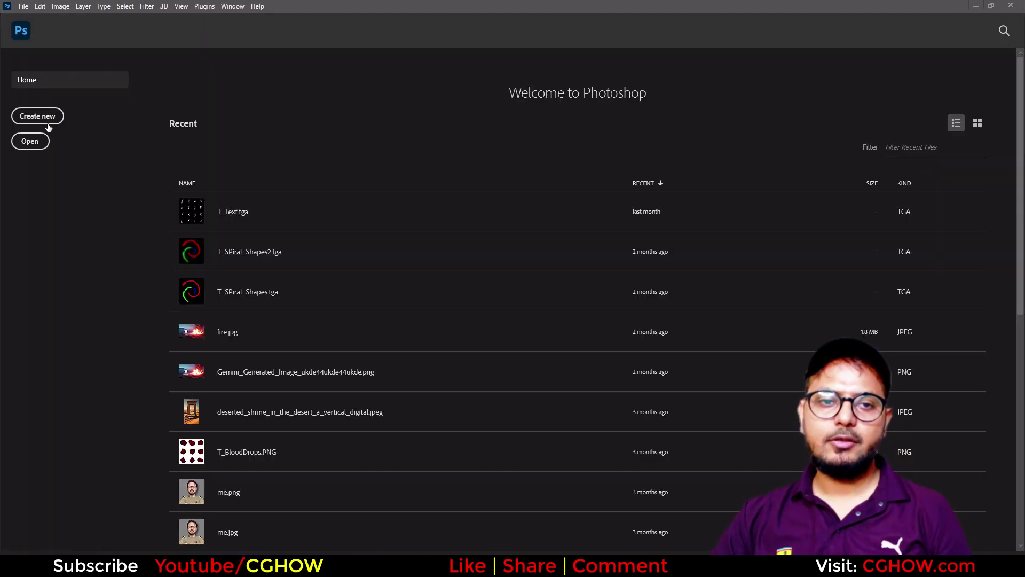
Step: Create a new 1024×1024 px document from the presets
left_click(38, 117)
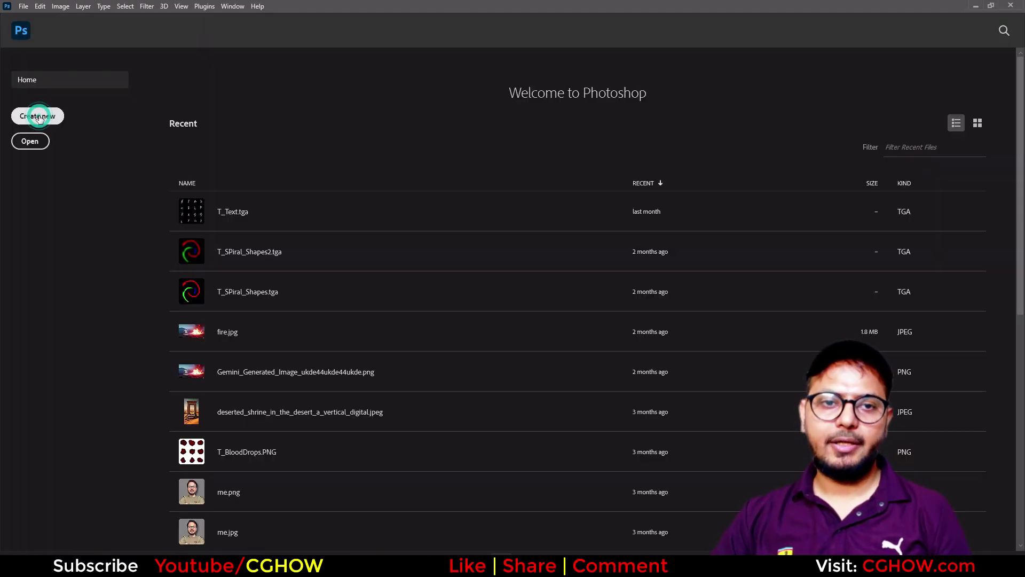
left_click(48, 117)
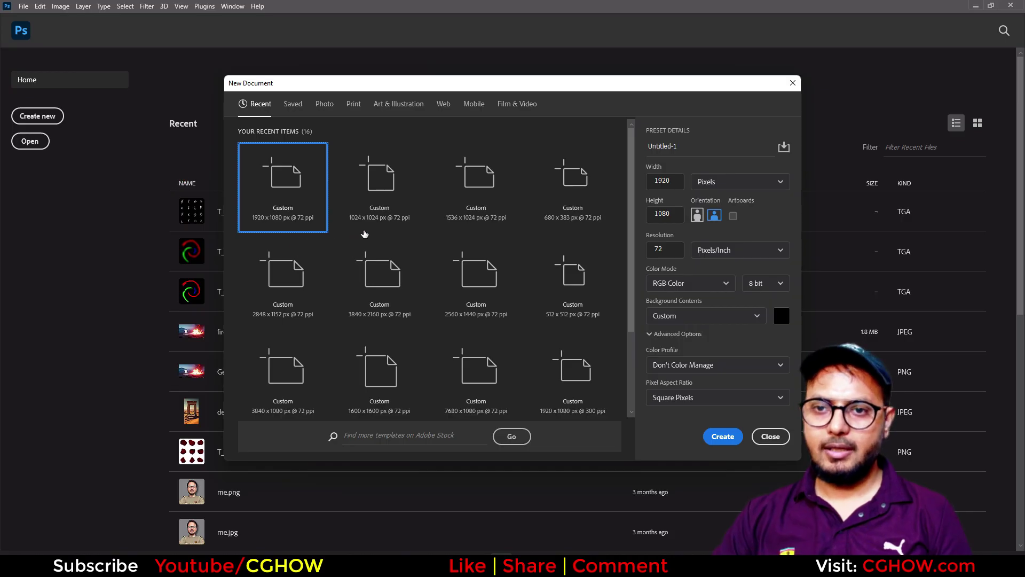
double_click(394, 190)
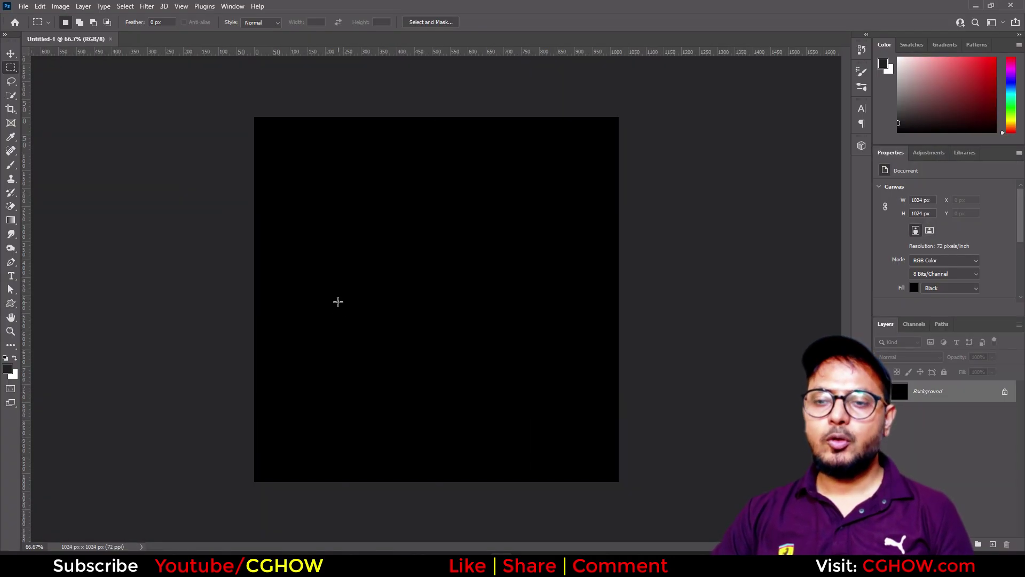
Step: Reset the colours to default black and white, with white as foreground
left_click(9, 369)
left_click(346, 386)
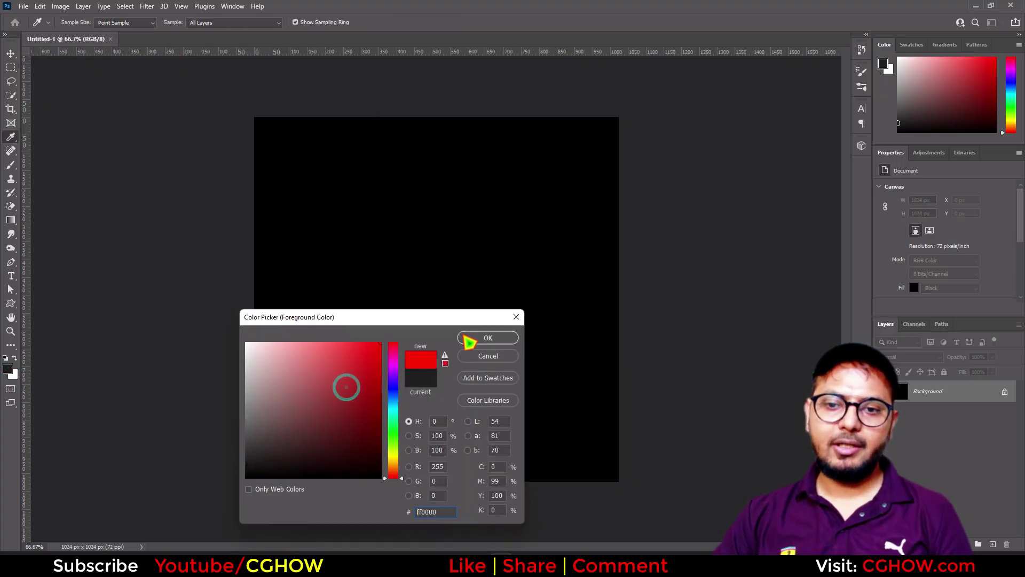
left_click(487, 341)
key("m")
key("d")
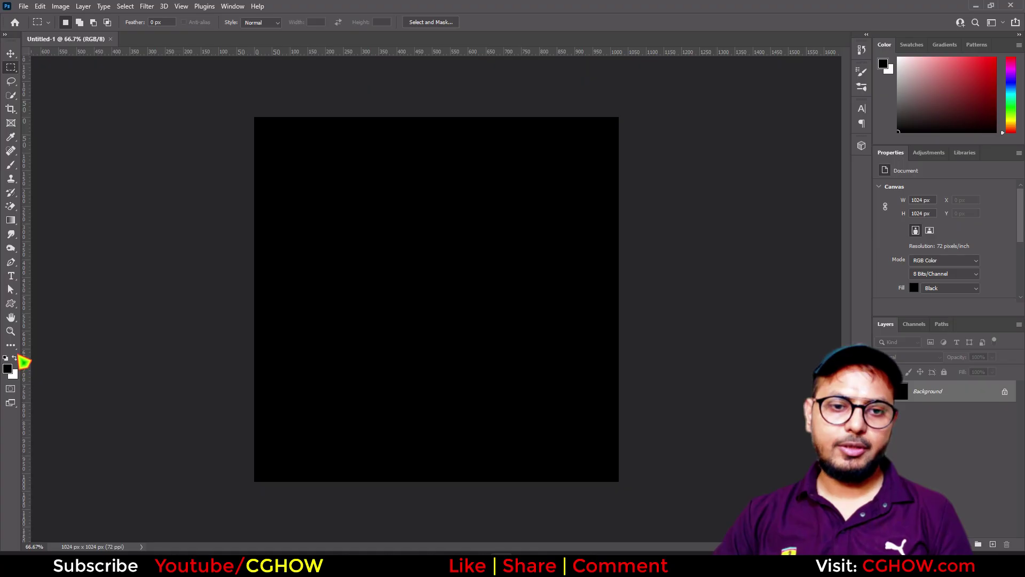
left_click(15, 357)
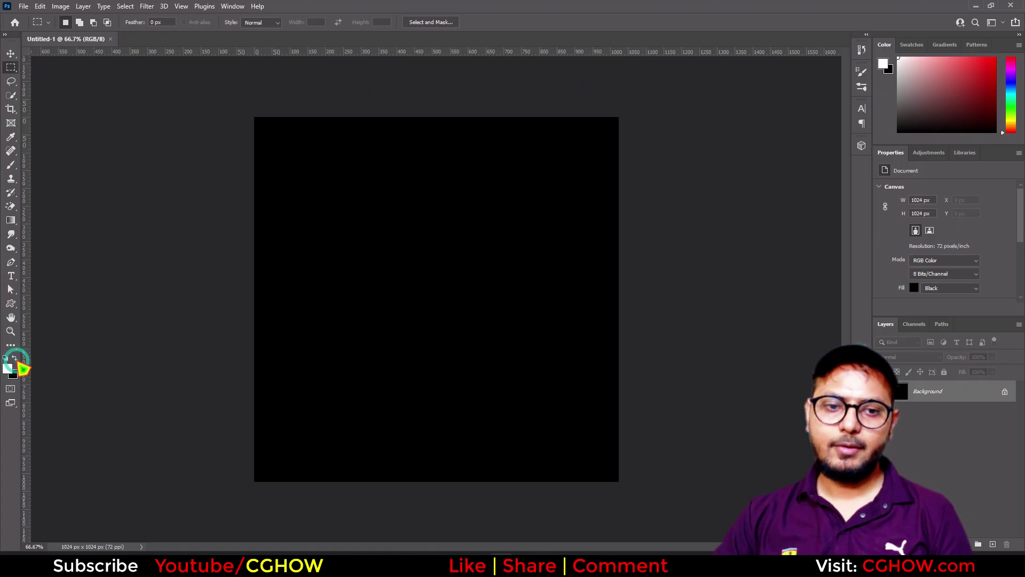
Step: Render Difference Clouds over the canvas and bring up Save As
left_click(148, 7)
left_click(201, 196)
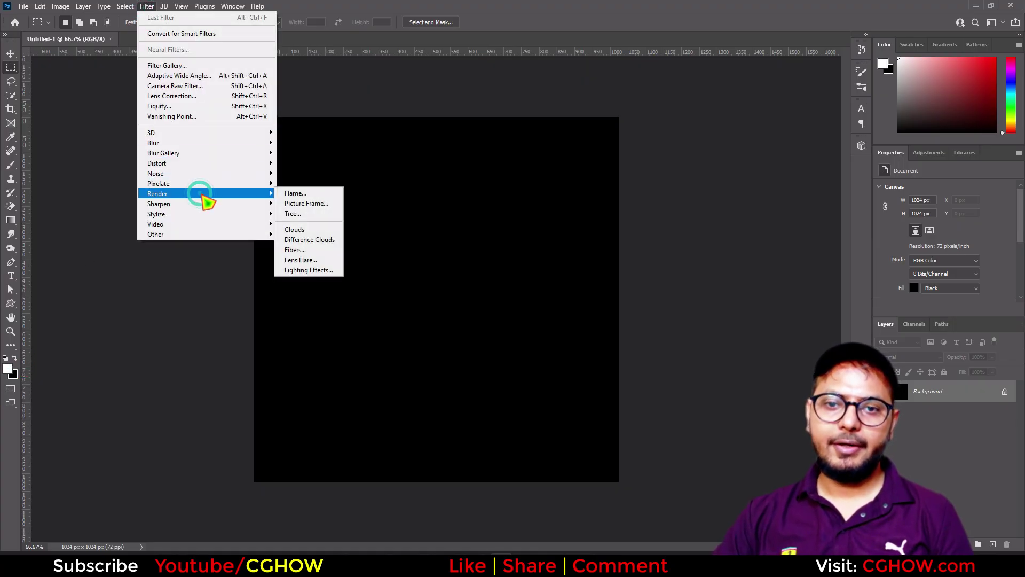
left_click(318, 243)
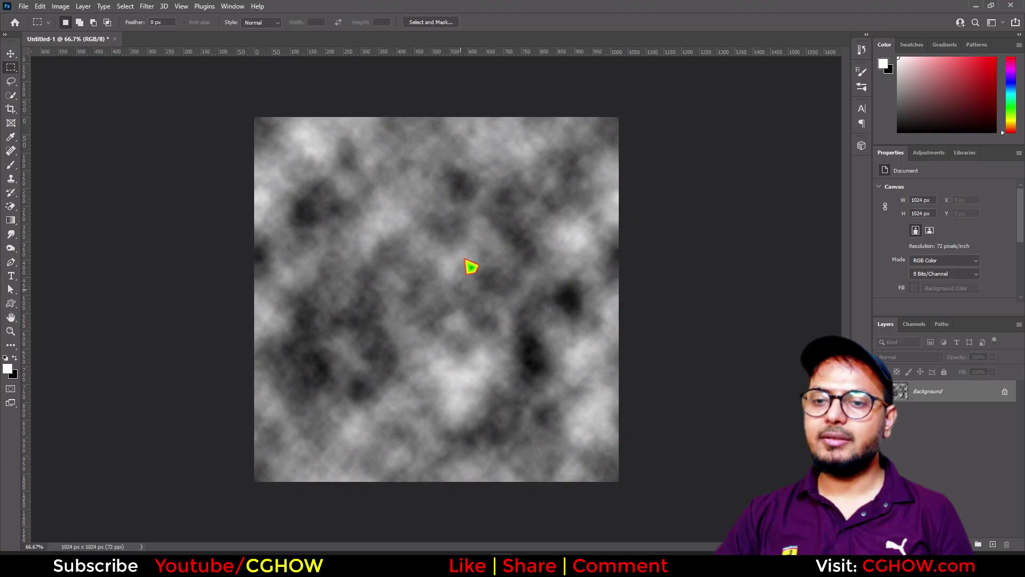
key("ctrl+shift+s")
Step: Create and open a new folder named NOise on the Desktop
left_click(44, 282)
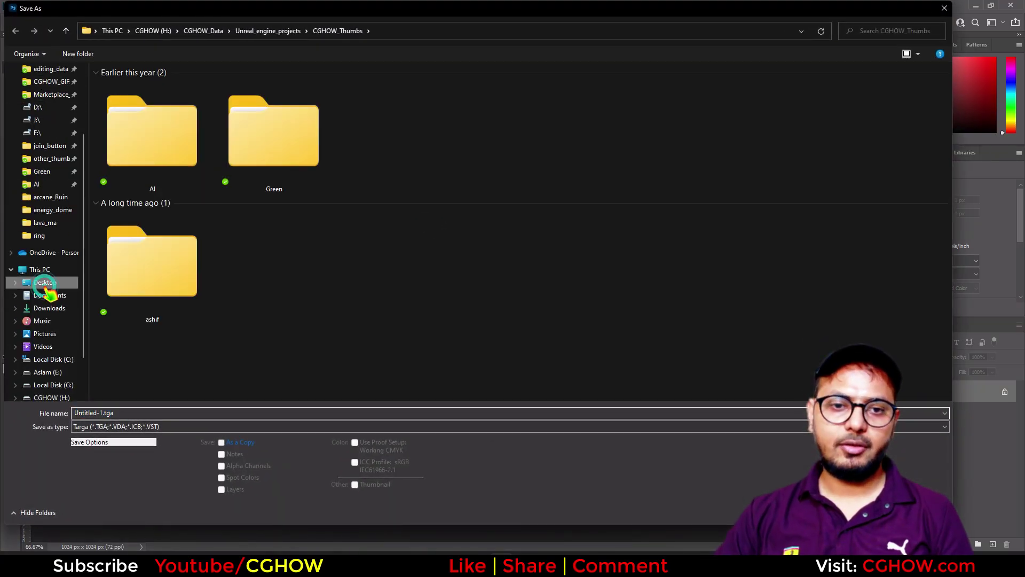
left_click(67, 54)
type("NOise")
key("Return")
key("Return")
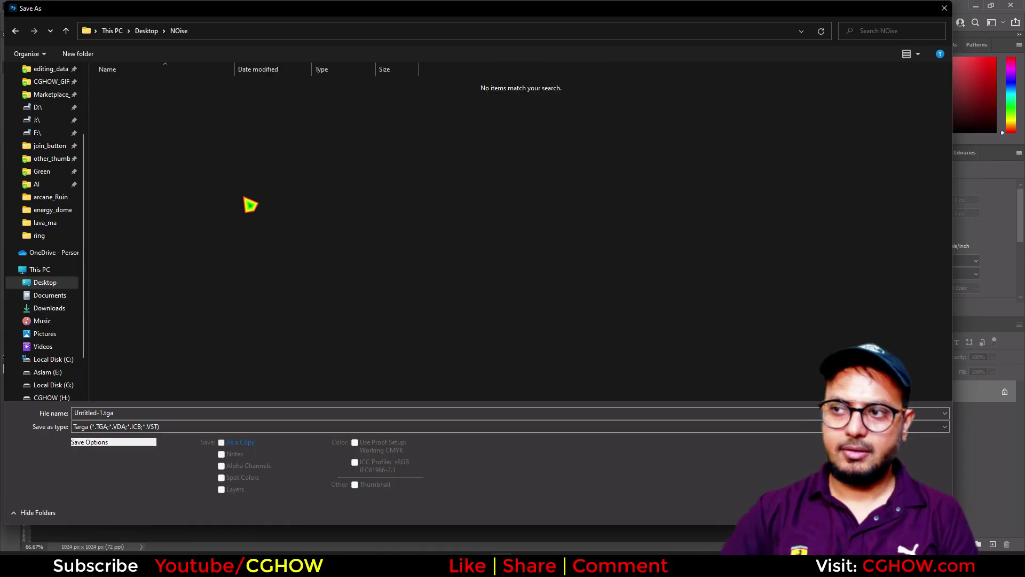
Step: Save the texture there as Noise01.tga, accepting the Targa options
left_click(120, 411)
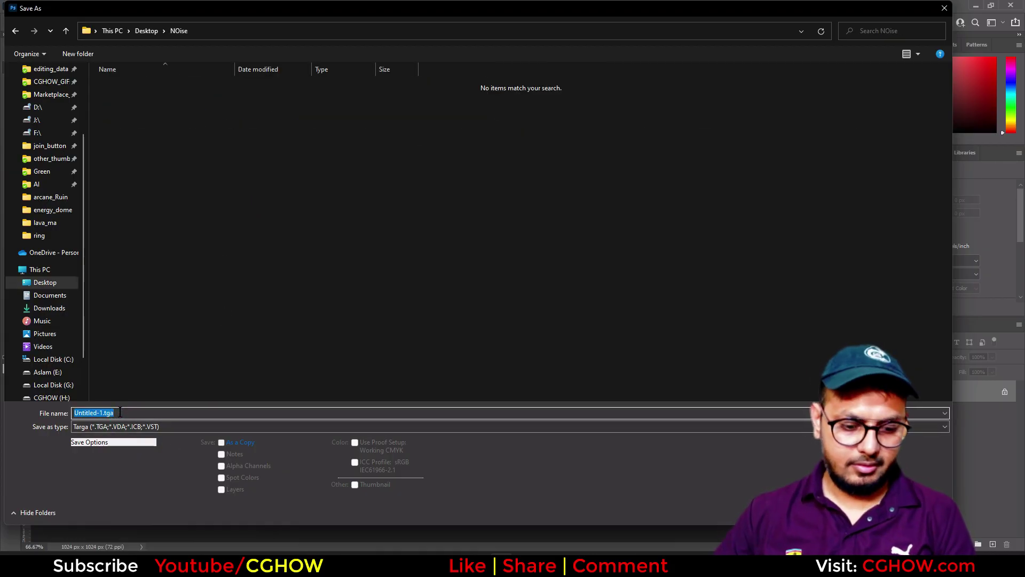
type("Noise01")
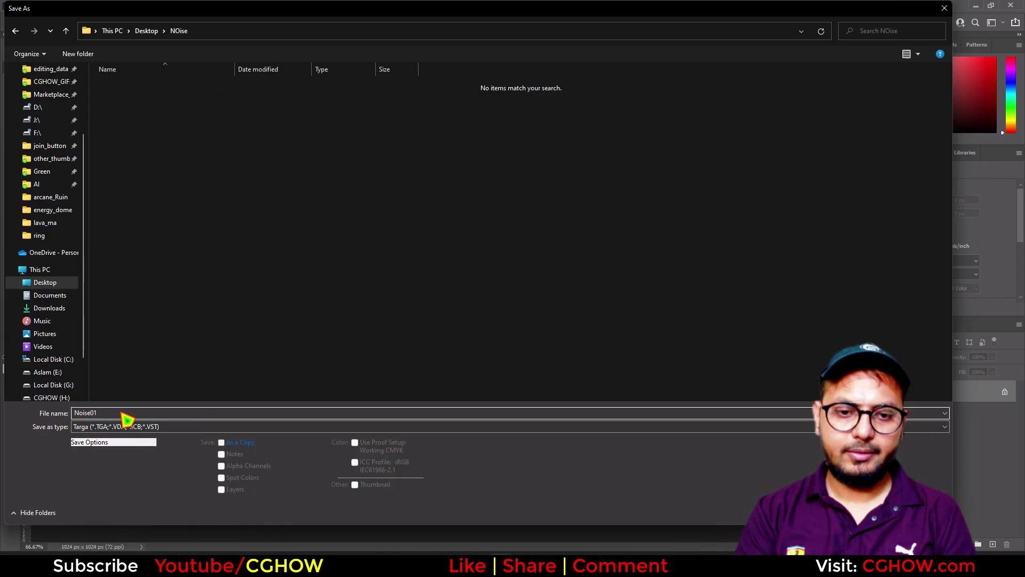
key("Return")
left_click(605, 204)
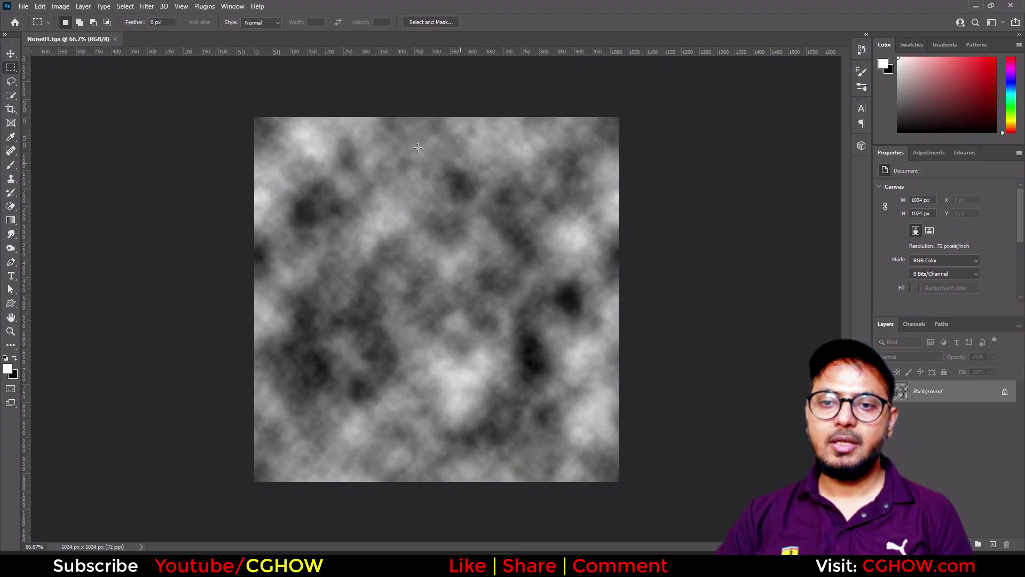
Step: Blur the clouds with a Gaussian Blur of about 16.6 pixels radius
left_click(153, 13)
mouse_move(215, 145)
left_click(310, 183)
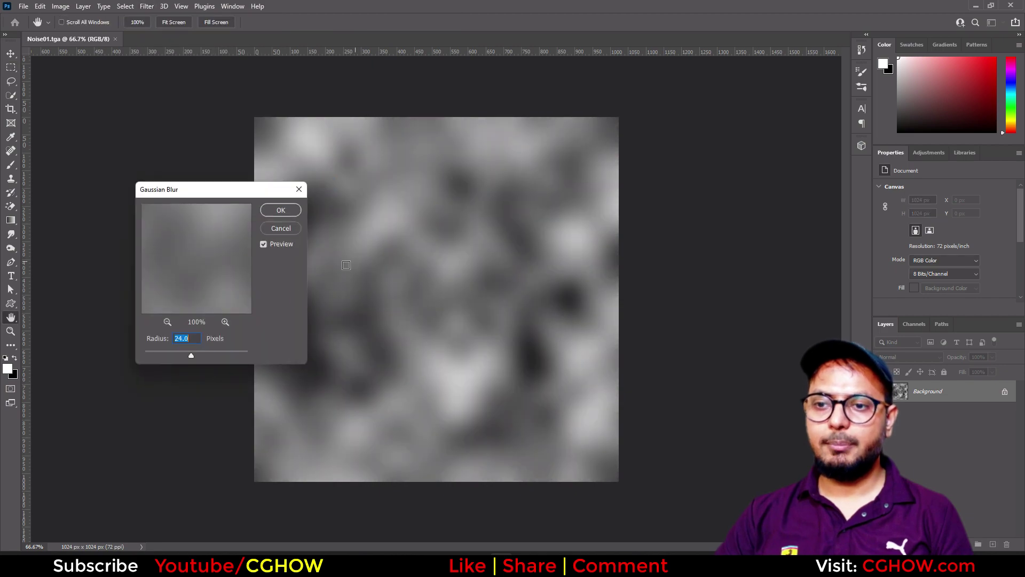
mouse_move(191, 355)
left_mouse_down()
mouse_move(165, 355)
mouse_move(188, 356)
left_mouse_up()
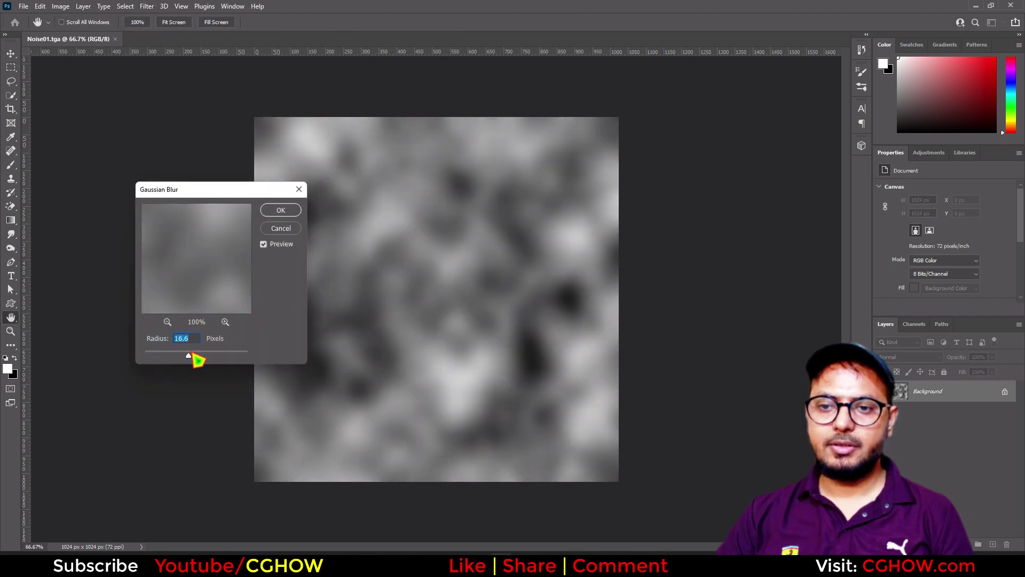
left_click(281, 211)
key("m")
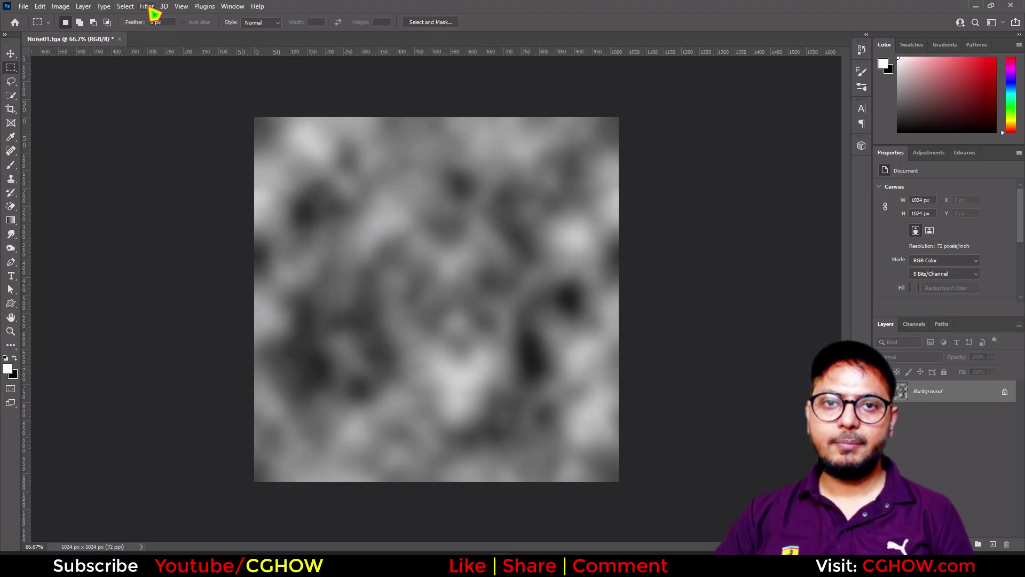
left_click(150, 8)
Step: Apply a wrap-around Offset to the noise texture
mouse_move(192, 239)
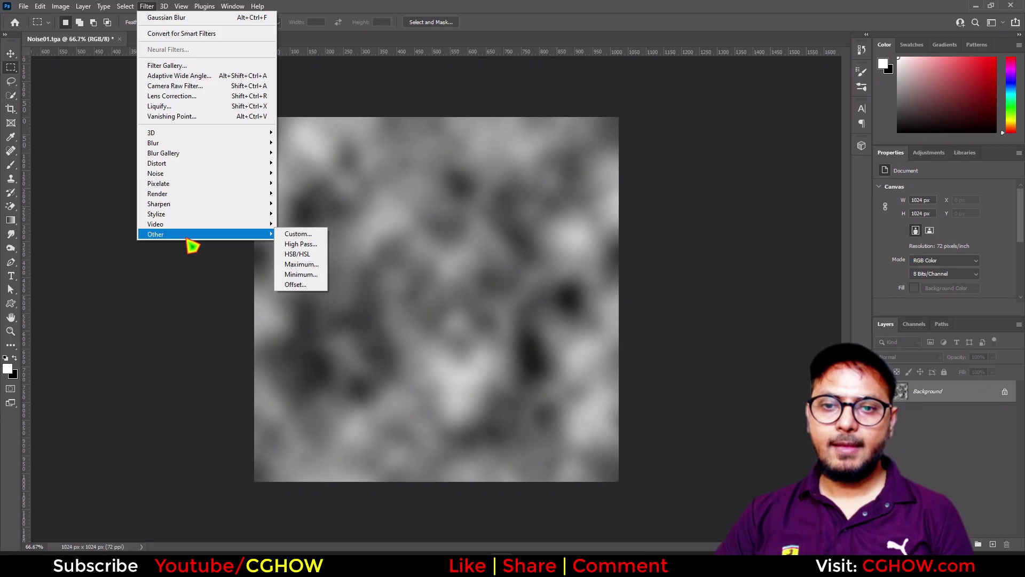
left_click(298, 285)
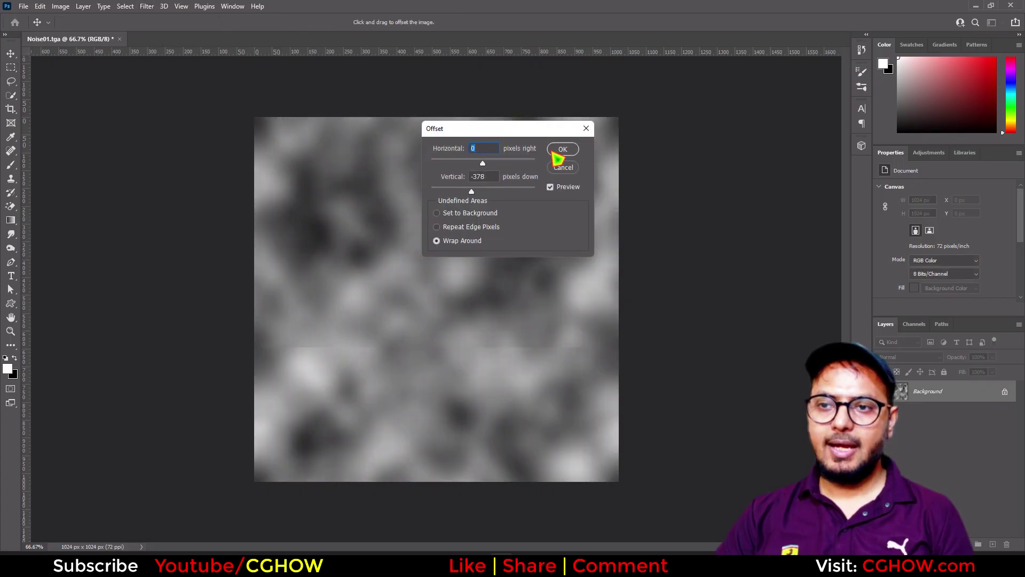
left_click(563, 151)
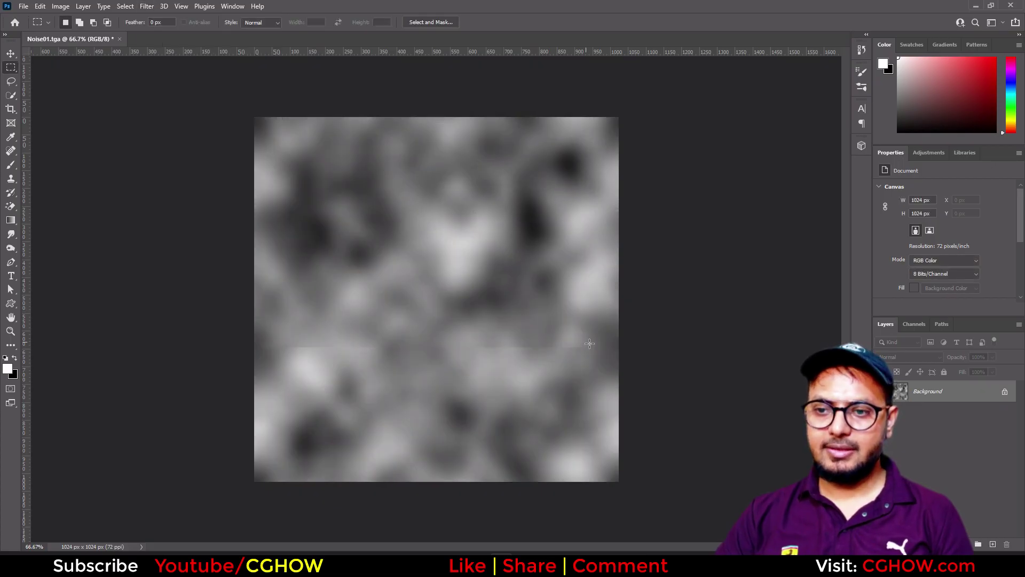
Step: Smudge back and forth along the horizontal seam with a size-150 Smudge brush
left_click(14, 236)
left_click(50, 234)
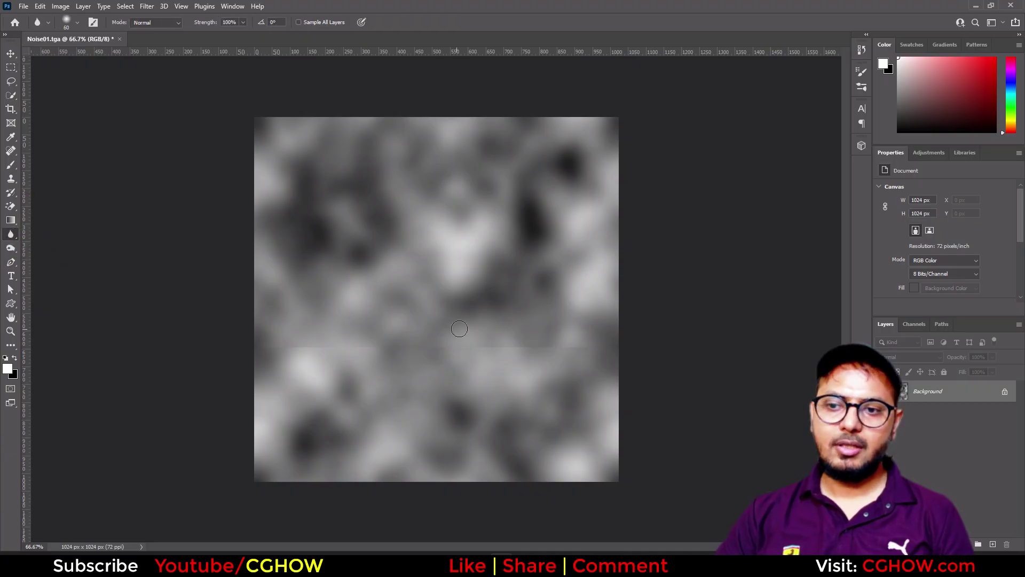
key("bracketright")
key("bracketright")
key("bracketright")
key("bracketright")
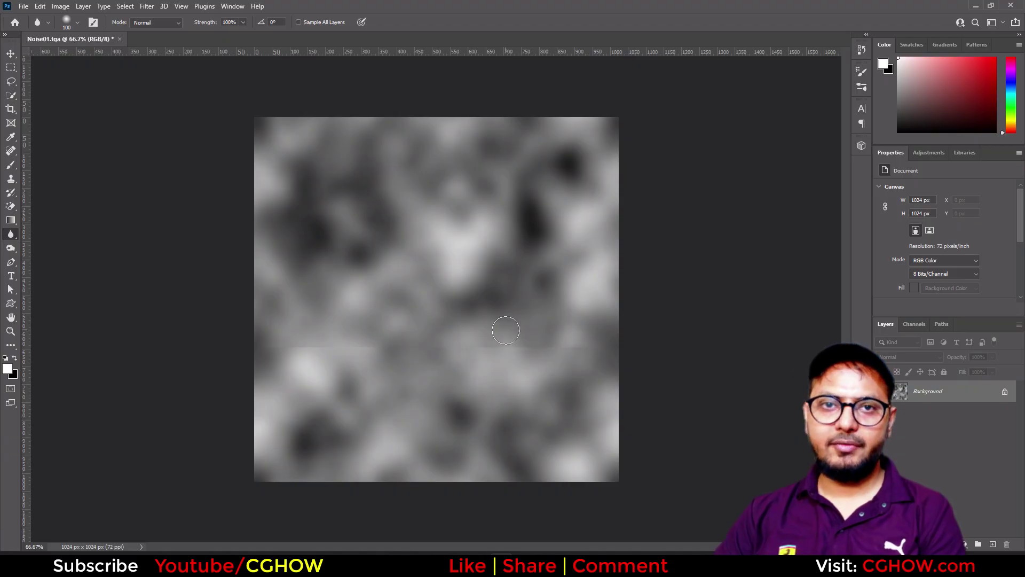
right_click(11, 235)
left_click(40, 254)
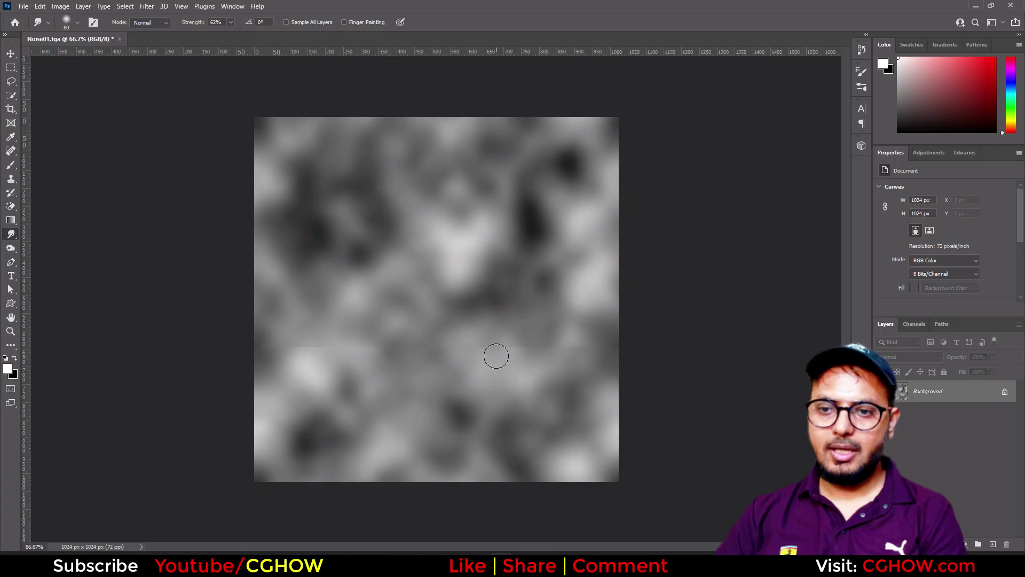
key("bracketright")
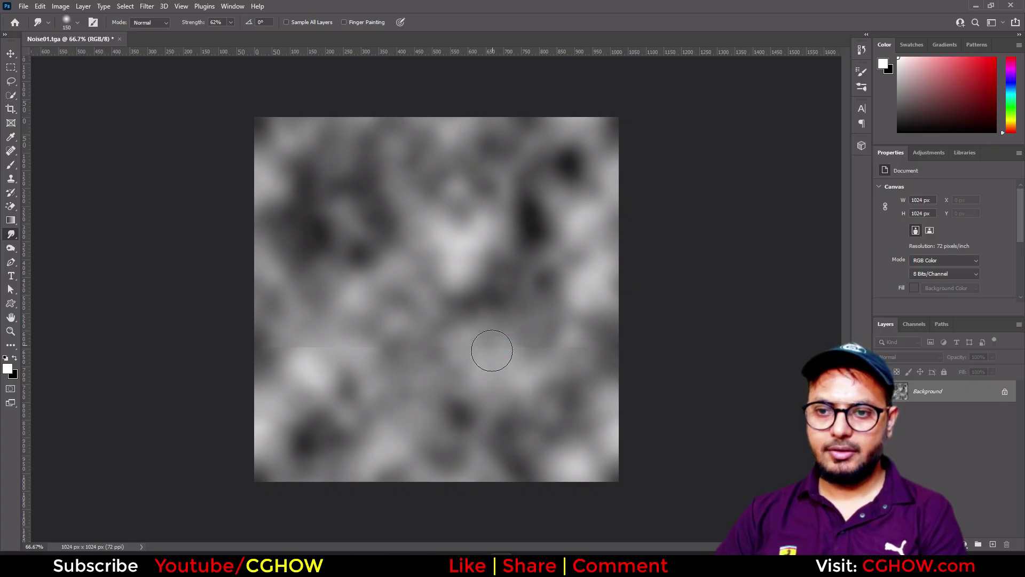
mouse_move(469, 343)
left_mouse_down()
mouse_move(540, 348)
mouse_move(568, 339)
left_mouse_up()
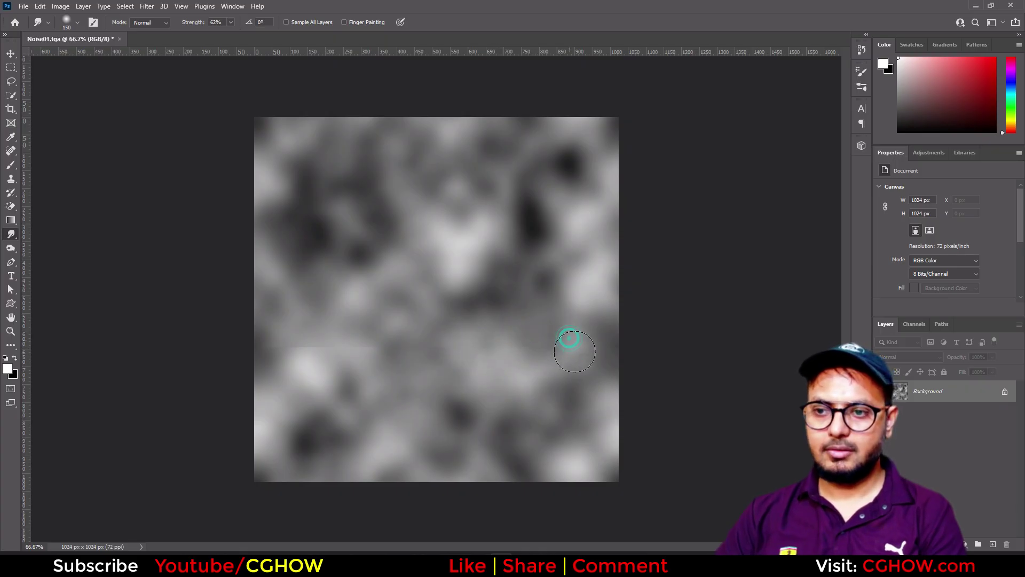
mouse_move(395, 347)
left_mouse_down()
mouse_move(316, 343)
mouse_move(300, 354)
left_mouse_up()
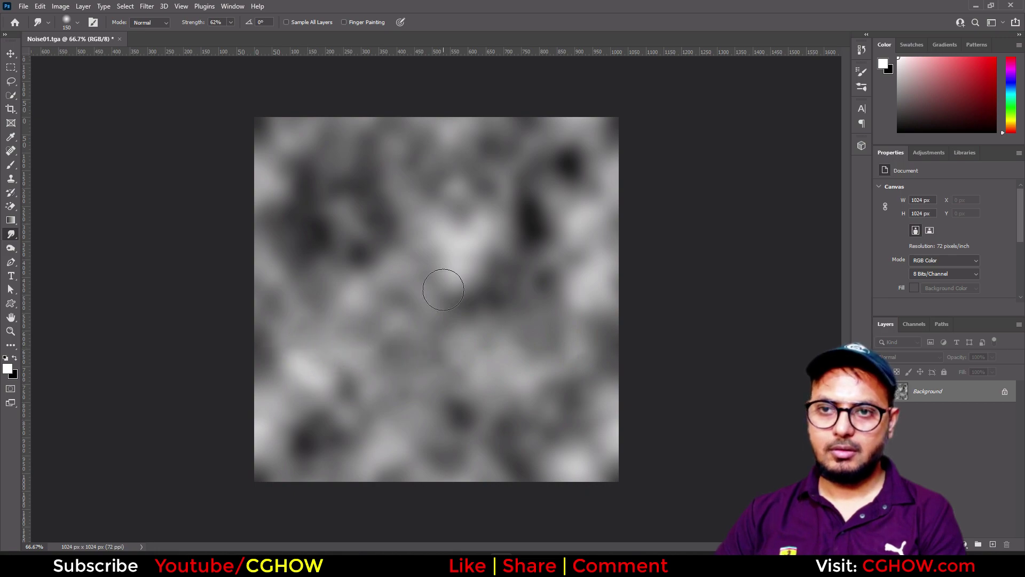
Step: Reapply the Offset, smudge the newly exposed seams, and bring up Save As
left_click(147, 6)
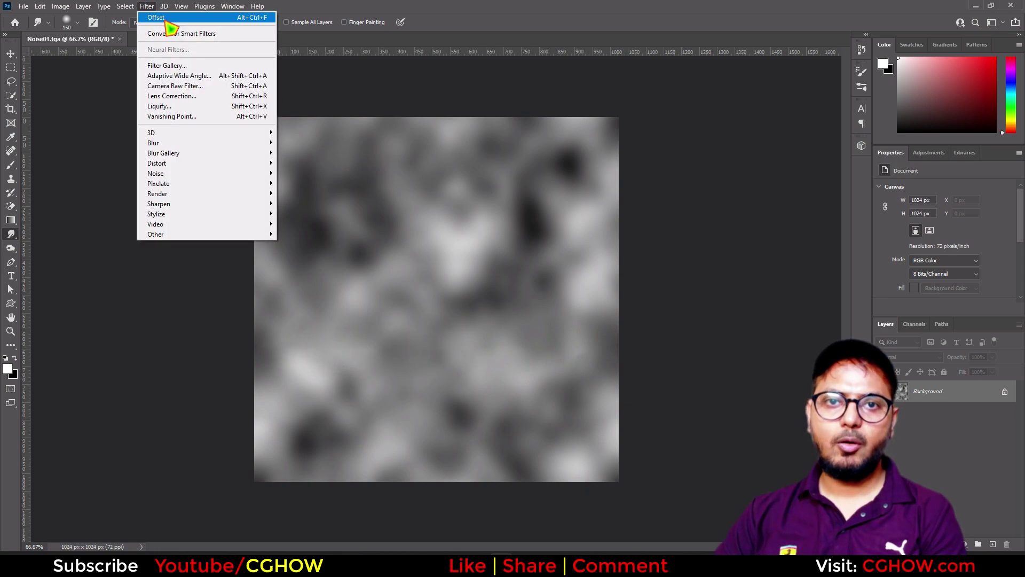
left_click(163, 18)
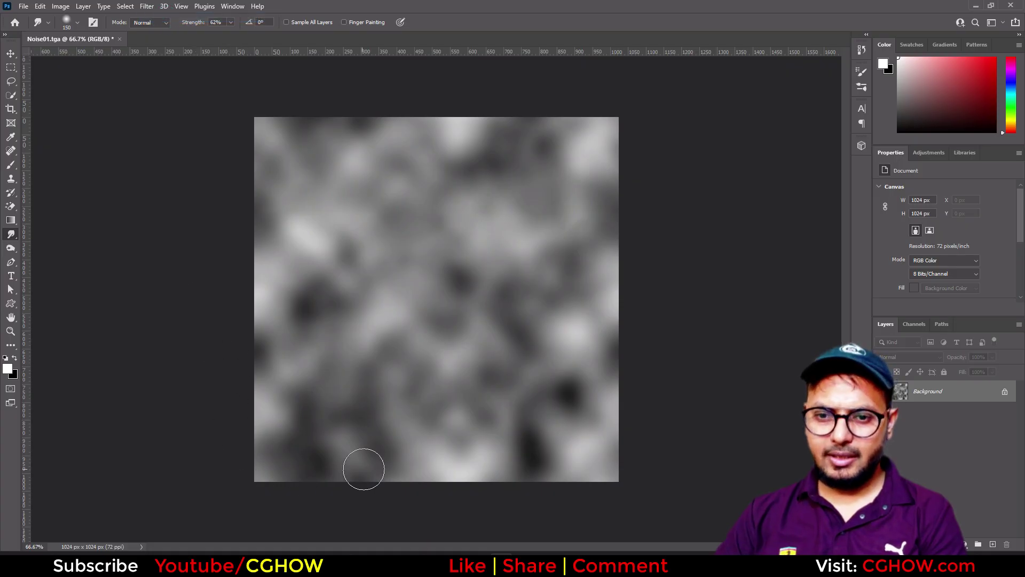
left_click(338, 358)
left_click(448, 224)
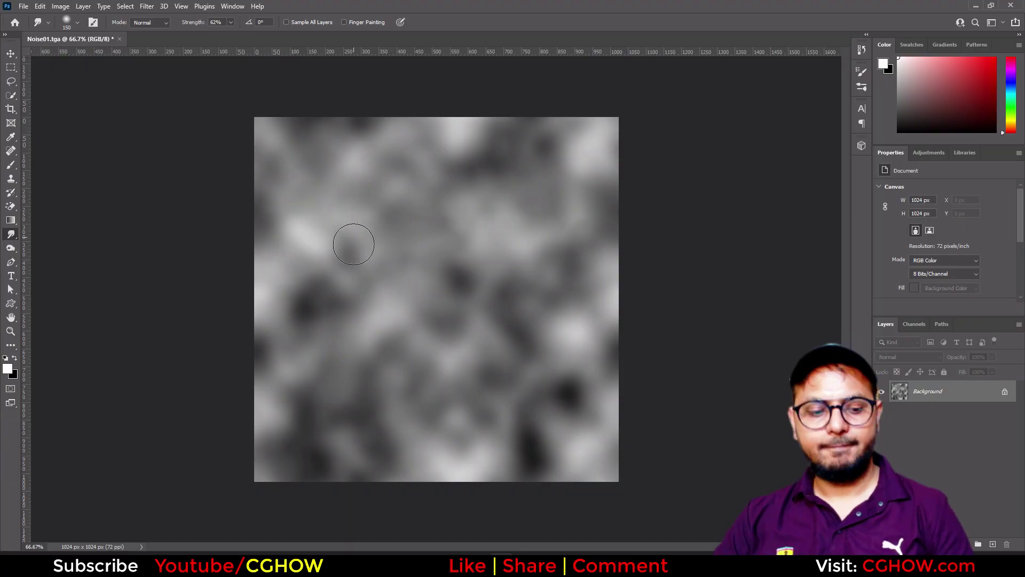
key("ctrl+shift+s")
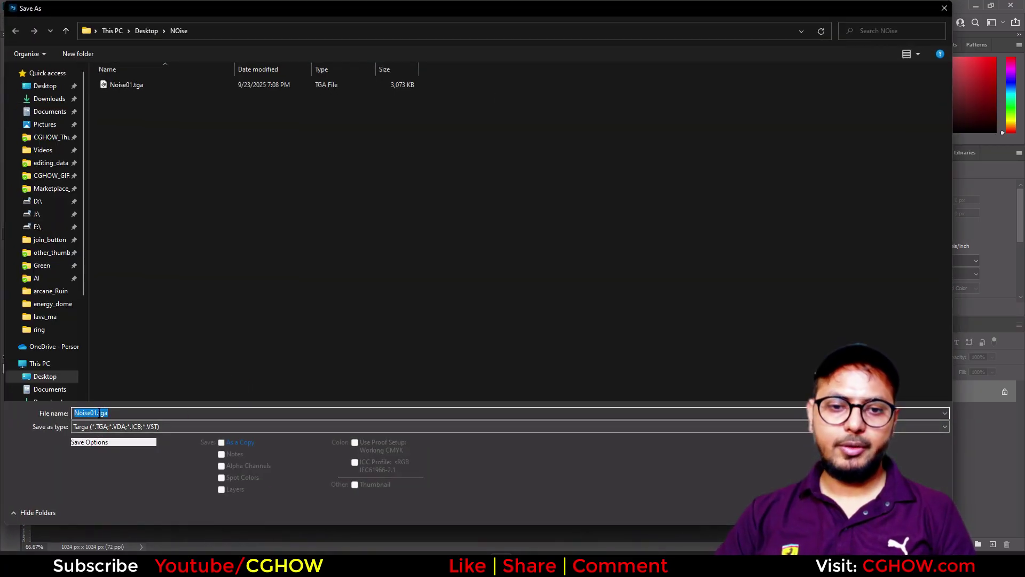
Step: Save the texture as Noise02.tga with the default Targa options
left_click(92, 413)
key("Delete")
type("2")
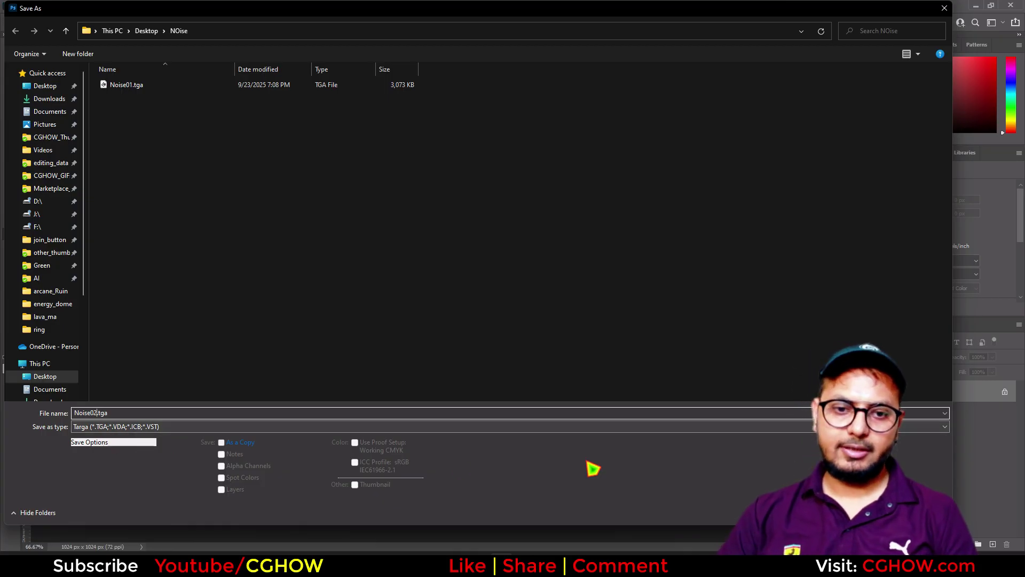
key("Return")
left_click(577, 202)
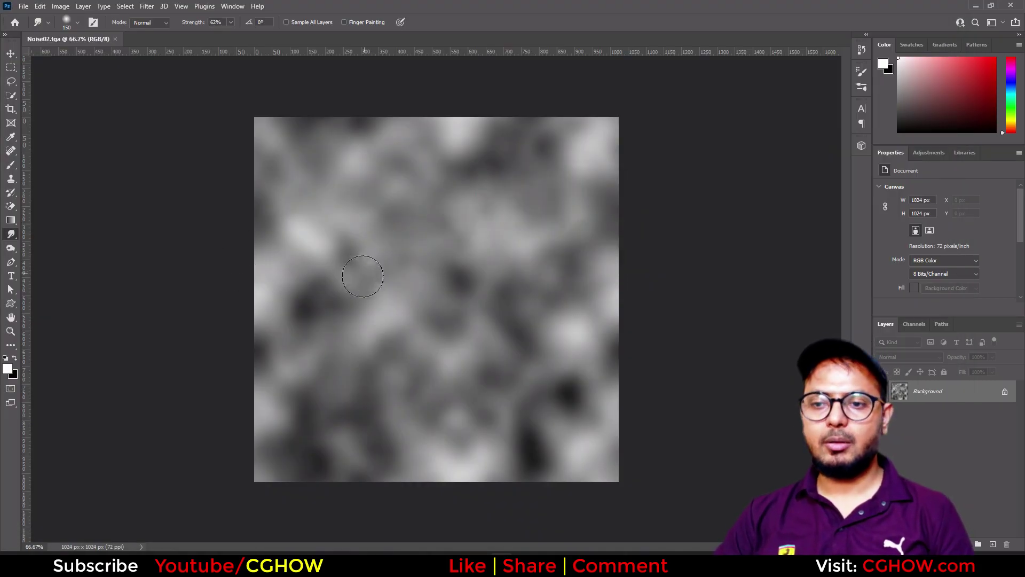
Step: Apply a Minimum filter with radius 34.8 and Preserve set to Roundness
left_click(147, 7)
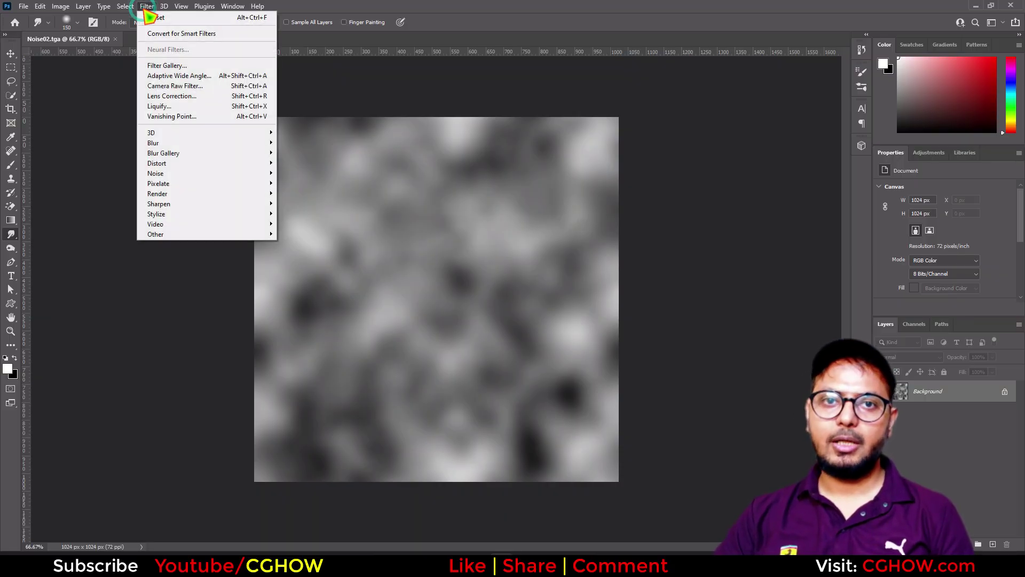
mouse_move(205, 236)
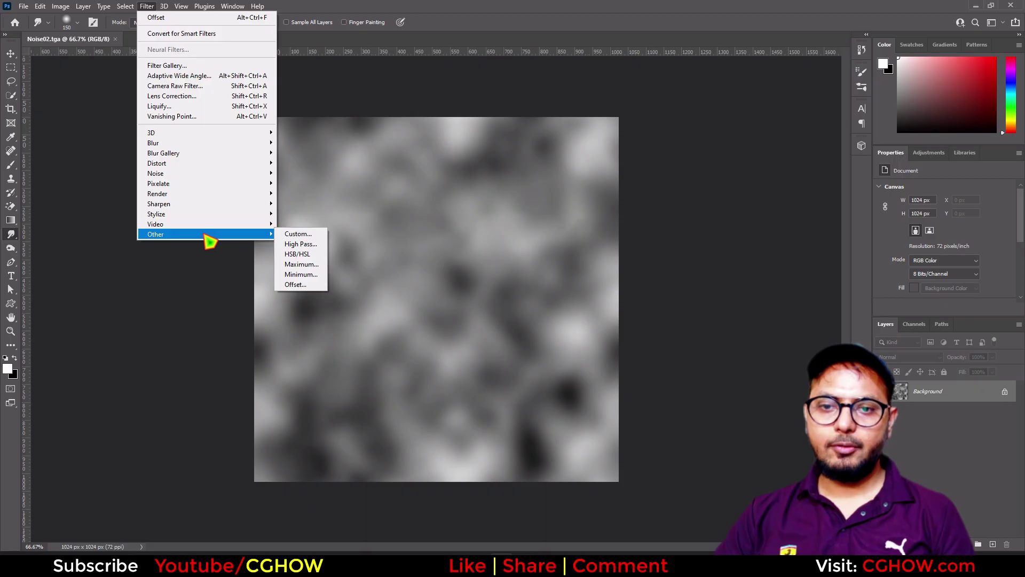
left_click(301, 274)
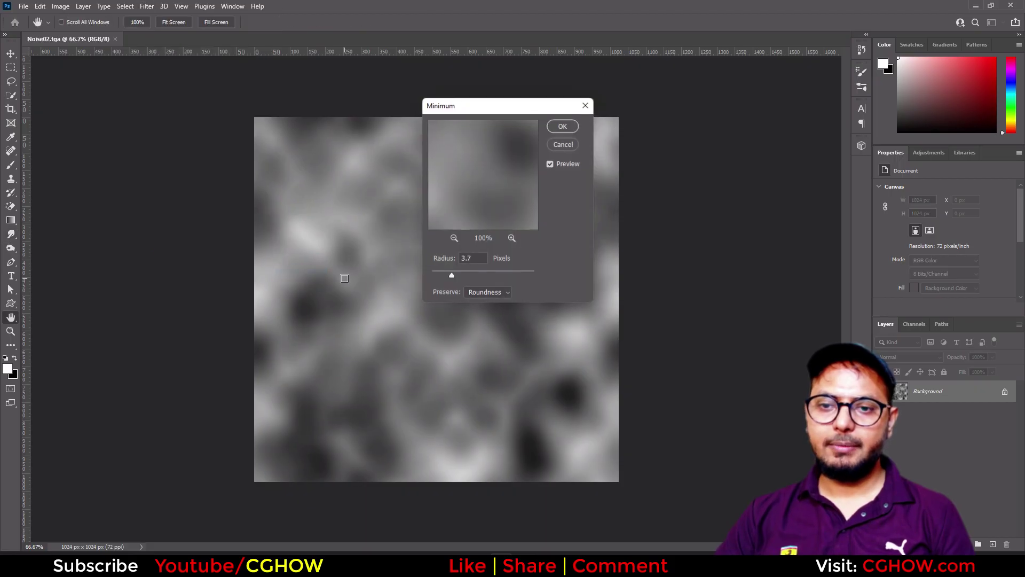
left_click_drag(507, 113, 736, 141)
left_click(731, 319)
left_click(714, 340)
left_click_drag(680, 302, 705, 304)
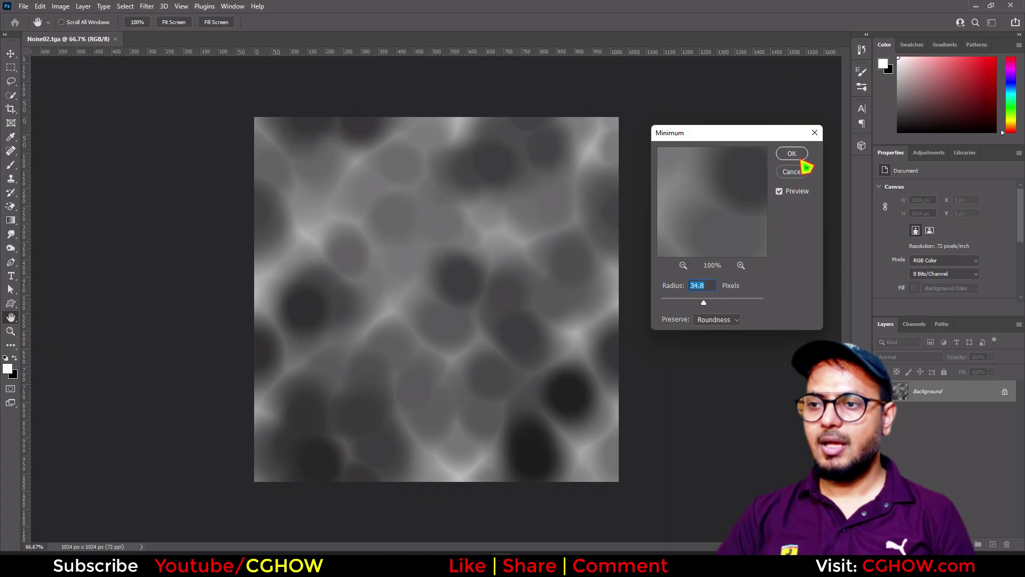
left_click(801, 158)
key("r")
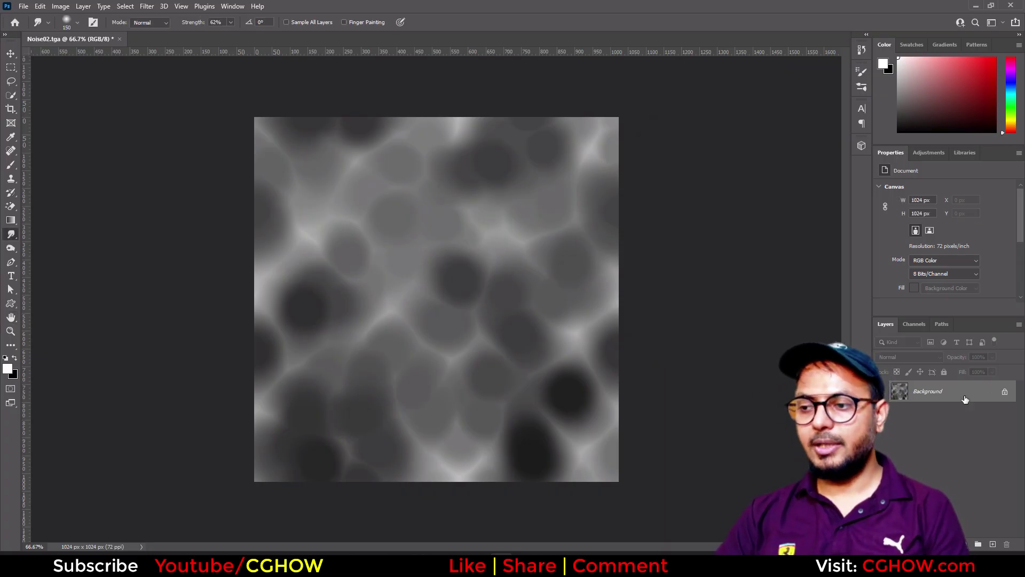
Step: Duplicate the layer and apply Levels of 51, 0.49, 152 to the copy
key("ctrl+j")
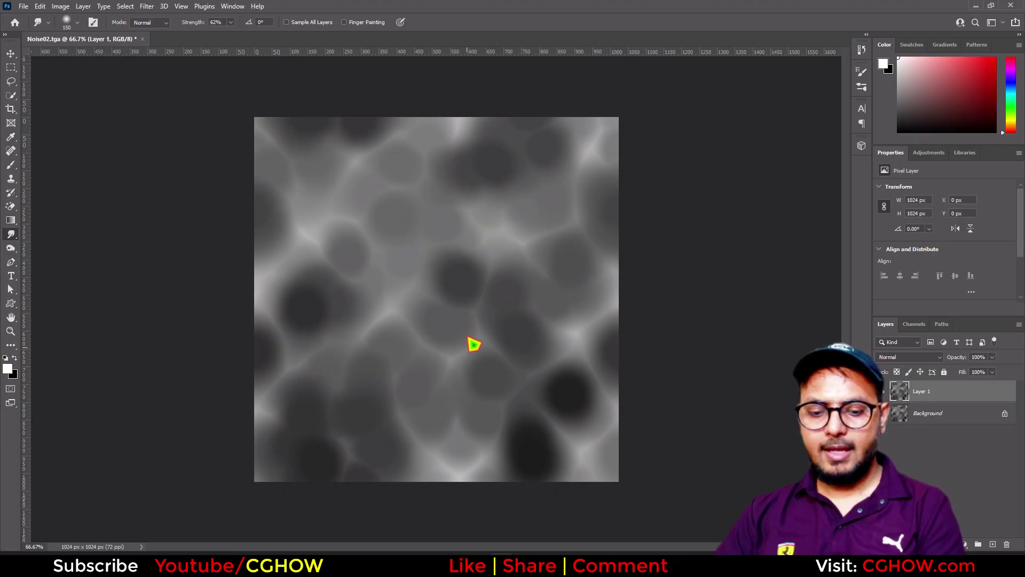
key("ctrl+l")
left_click_drag(468, 430, 496, 430)
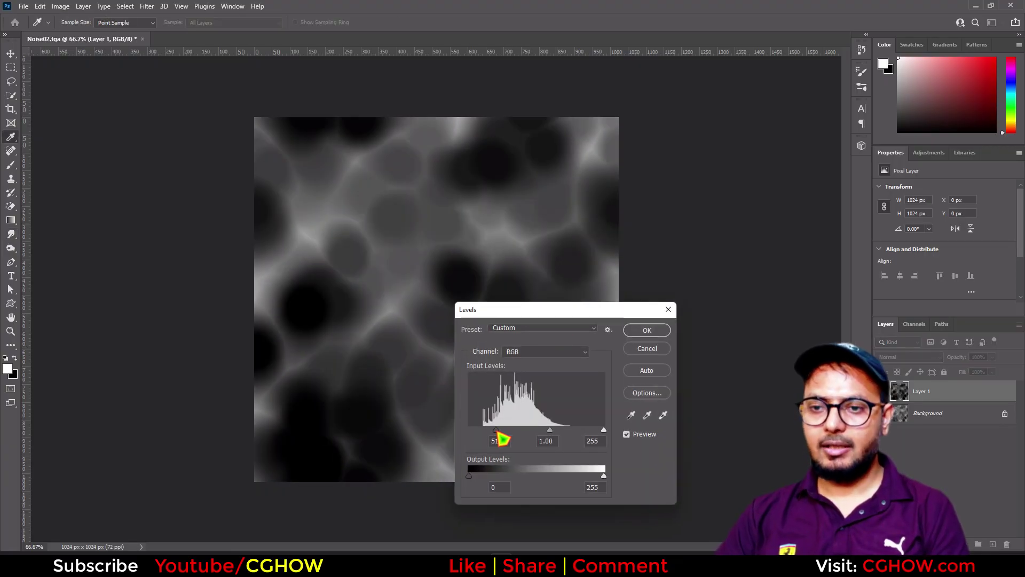
left_click_drag(604, 430, 528, 430)
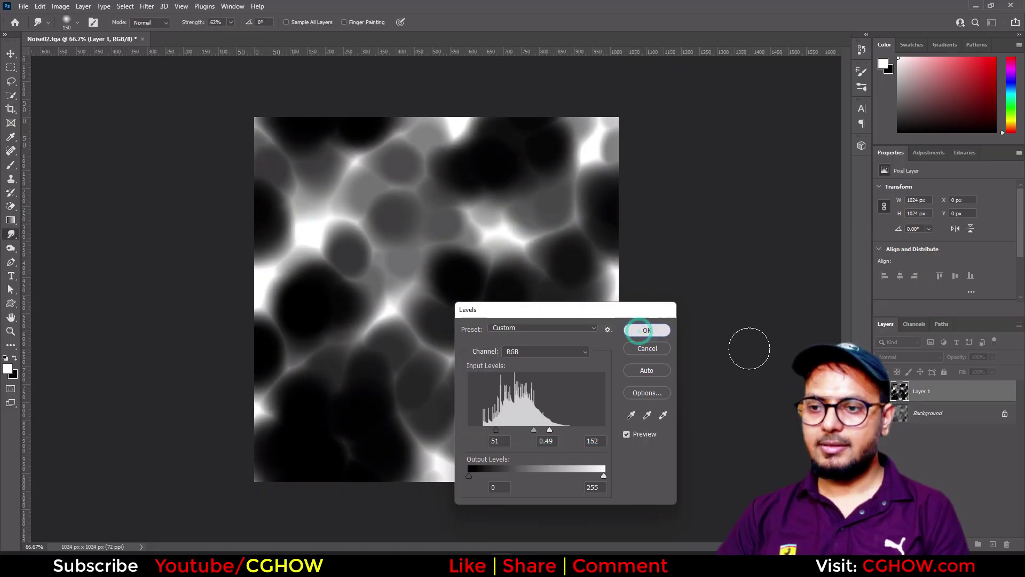
left_click(646, 330)
Step: Set Layer 1 to Screen blend, then merge it with the Background
left_click(935, 358)
left_click(915, 381)
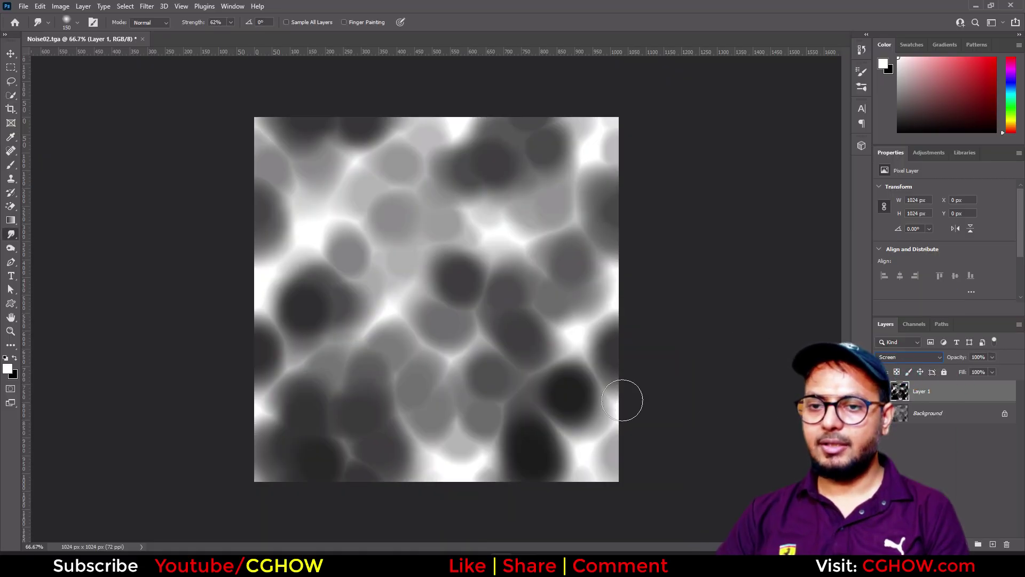
key("ctrl+z")
key("ctrl+shift+z")
key("ctrl+z")
key("ctrl+shift+z")
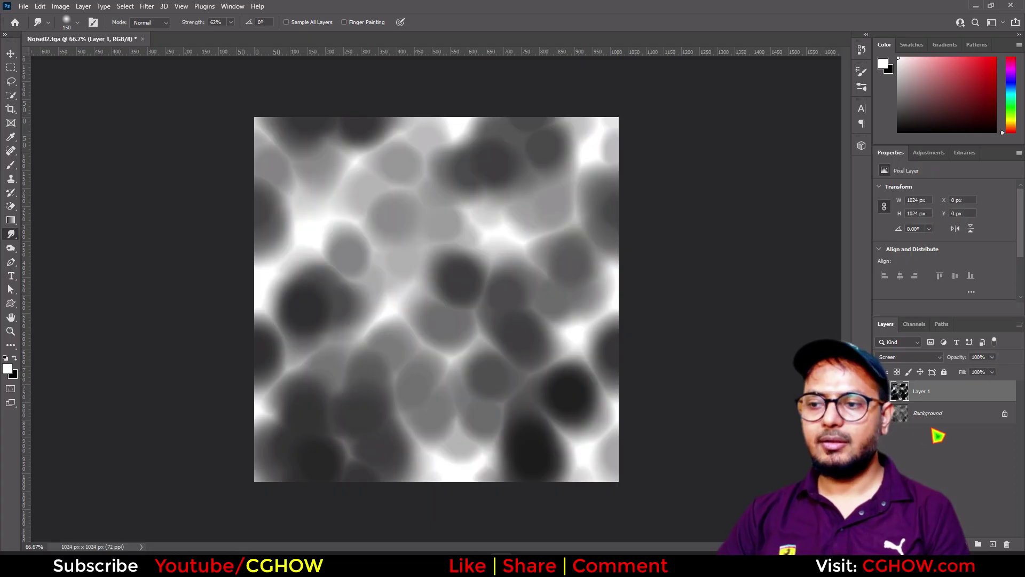
left_click(919, 416, "shift")
key("ctrl+e")
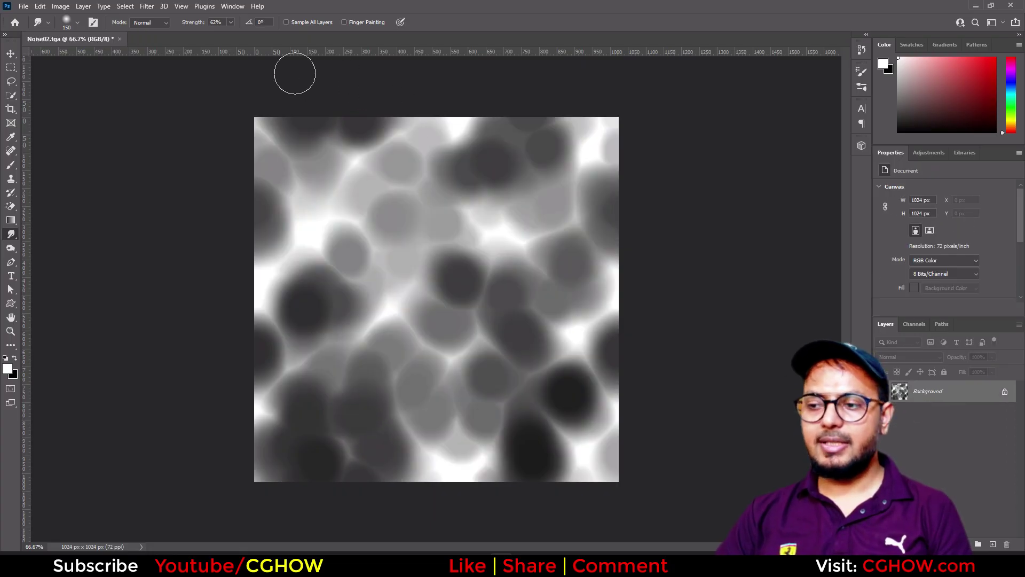
Step: Apply a wrap-around Offset to the merged cells and zoom in on the seams
left_click(147, 6)
mouse_move(224, 234)
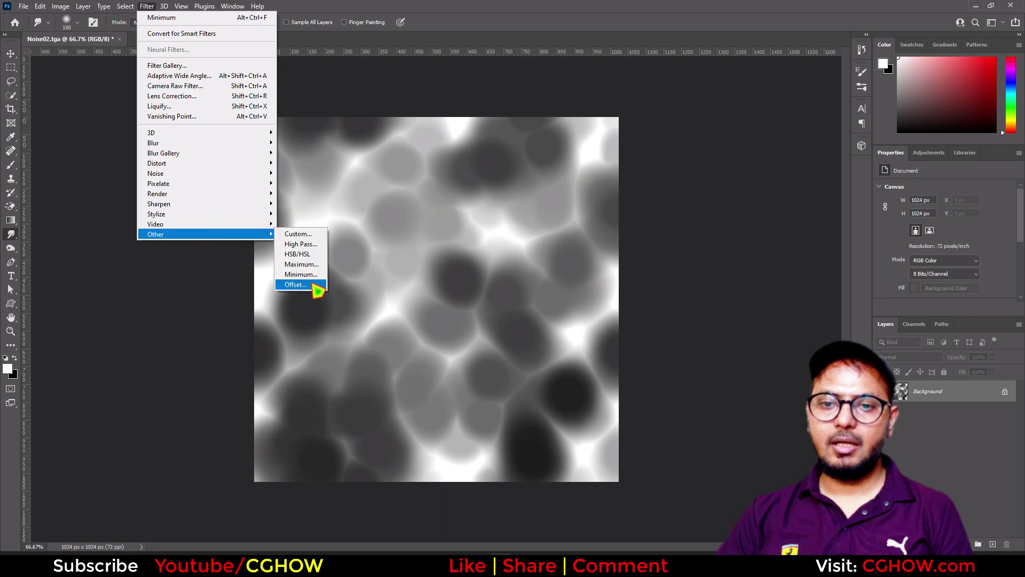
left_click(296, 285)
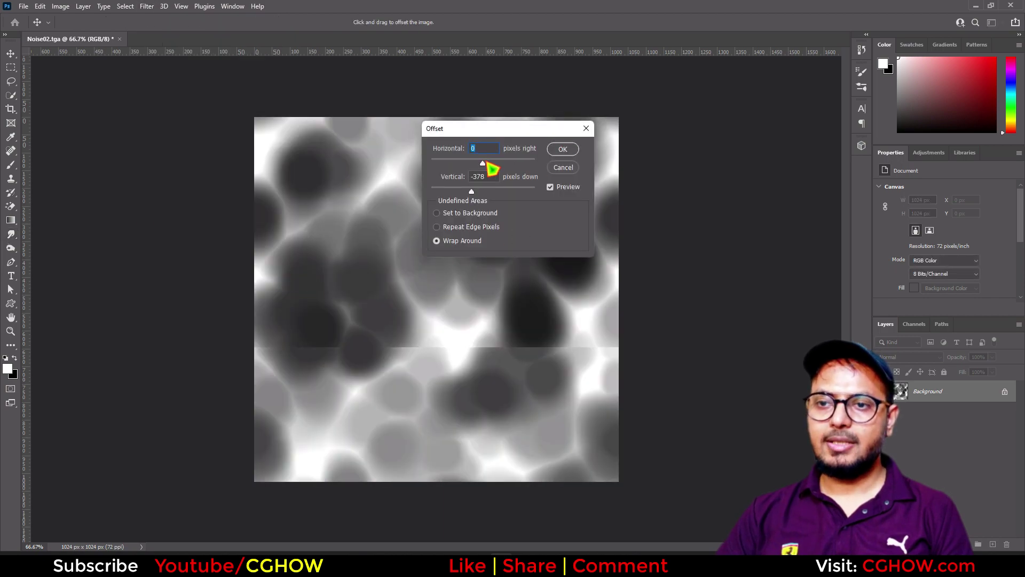
left_click(563, 149)
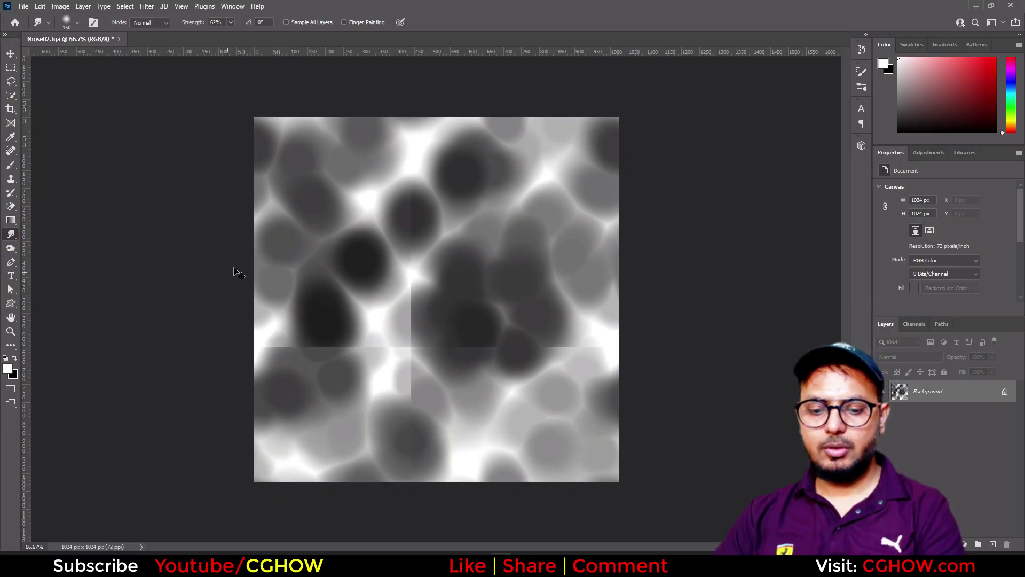
key("ctrl+plus")
key("ctrl+plus")
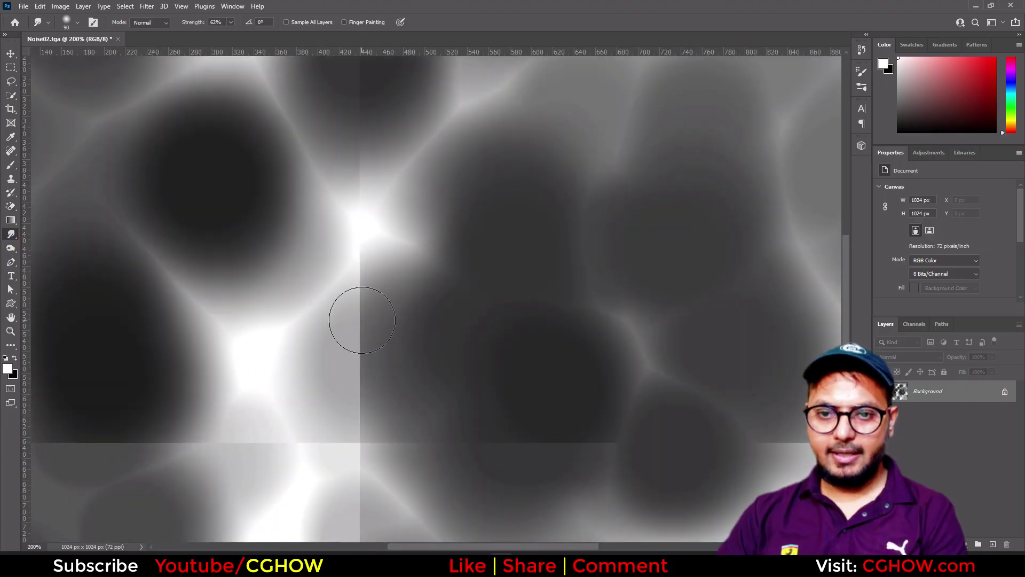
Step: Smudge along the vertical seam from bottom to top with an enlarged brush
key("bracketright")
mouse_move(367, 297)
left_mouse_down()
mouse_move(356, 357)
mouse_move(372, 398)
mouse_move(341, 394)
mouse_move(353, 404)
mouse_move(377, 397)
mouse_move(361, 393)
mouse_move(370, 360)
mouse_move(348, 364)
left_mouse_up()
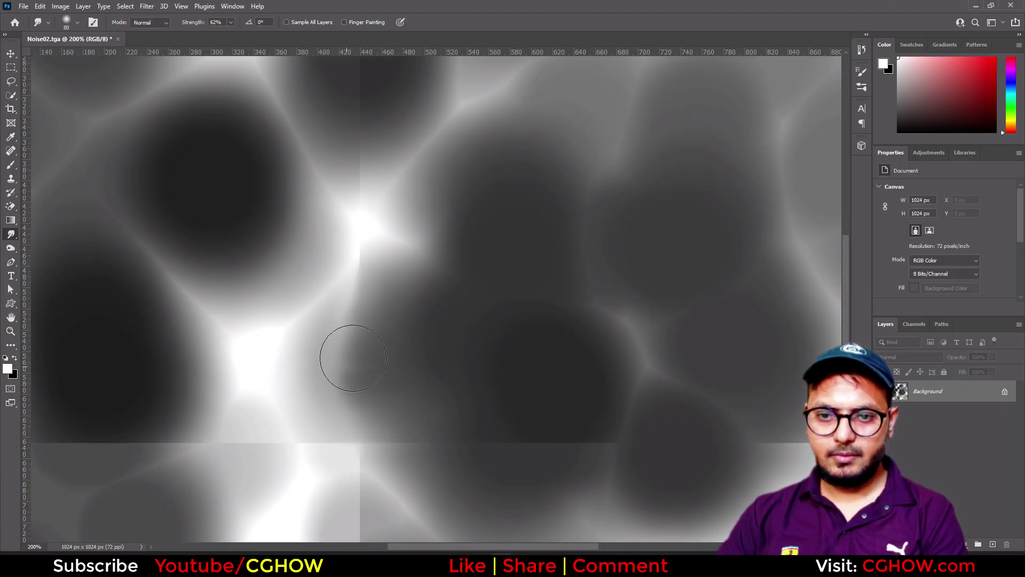
mouse_move(372, 254)
left_mouse_down()
mouse_move(362, 275)
mouse_move(326, 244)
left_mouse_up()
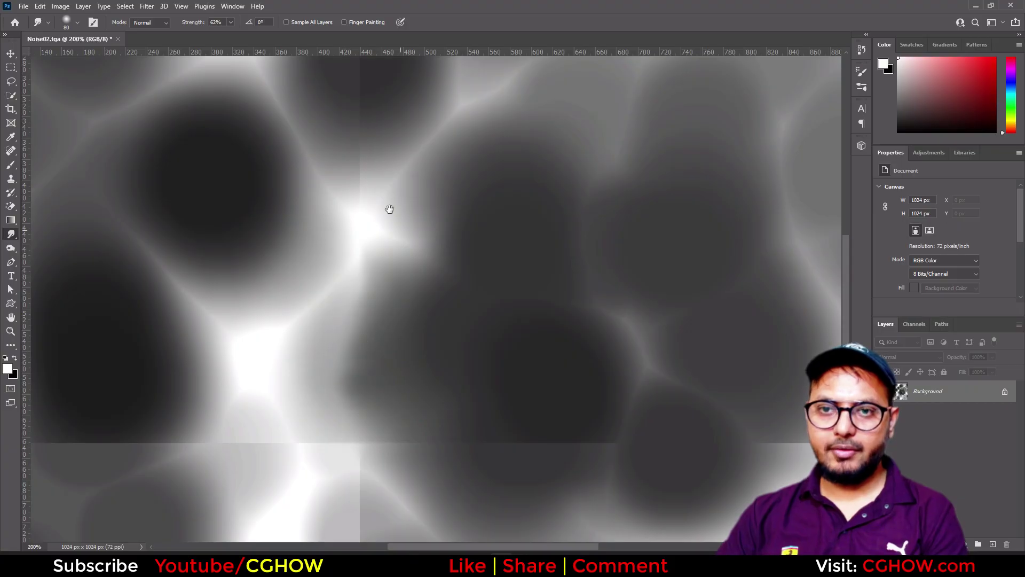
left_click_drag(394, 223, 393, 367)
mouse_move(364, 324)
left_mouse_down()
mouse_move(364, 295)
mouse_move(348, 285)
mouse_move(360, 276)
mouse_move(363, 238)
mouse_move(345, 201)
mouse_move(363, 169)
mouse_move(340, 159)
mouse_move(367, 134)
left_mouse_up()
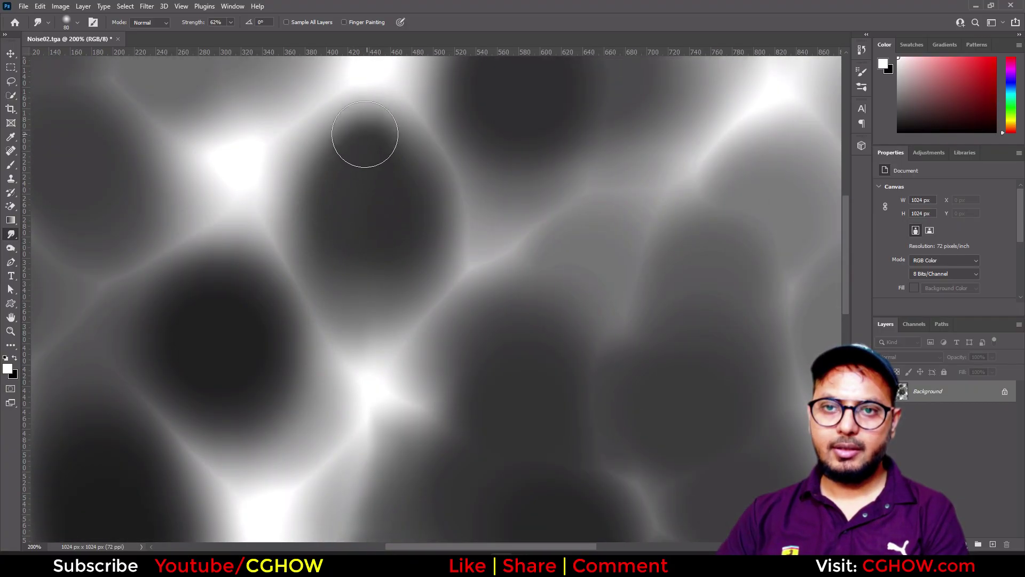
left_click_drag(393, 210, 408, 335)
mouse_move(427, 411)
left_mouse_down()
mouse_move(410, 224)
mouse_move(506, 251)
mouse_move(526, 229)
mouse_move(570, 237)
left_mouse_up()
Step: Smudge out the horizontal seam and remaining stretches, then zoom back out
scroll(574, 283, "right", 3)
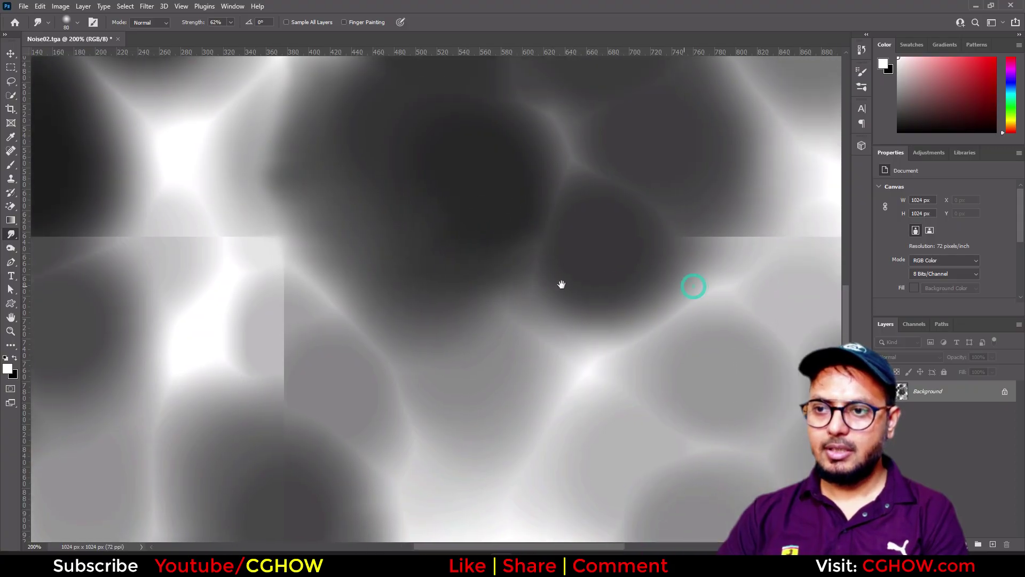
mouse_move(638, 226)
left_mouse_down()
mouse_move(660, 219)
mouse_move(683, 232)
mouse_move(686, 217)
left_mouse_up()
scroll(737, 286, "right", 4)
left_click_drag(556, 239, 563, 236)
left_click_drag(231, 202, 551, 251)
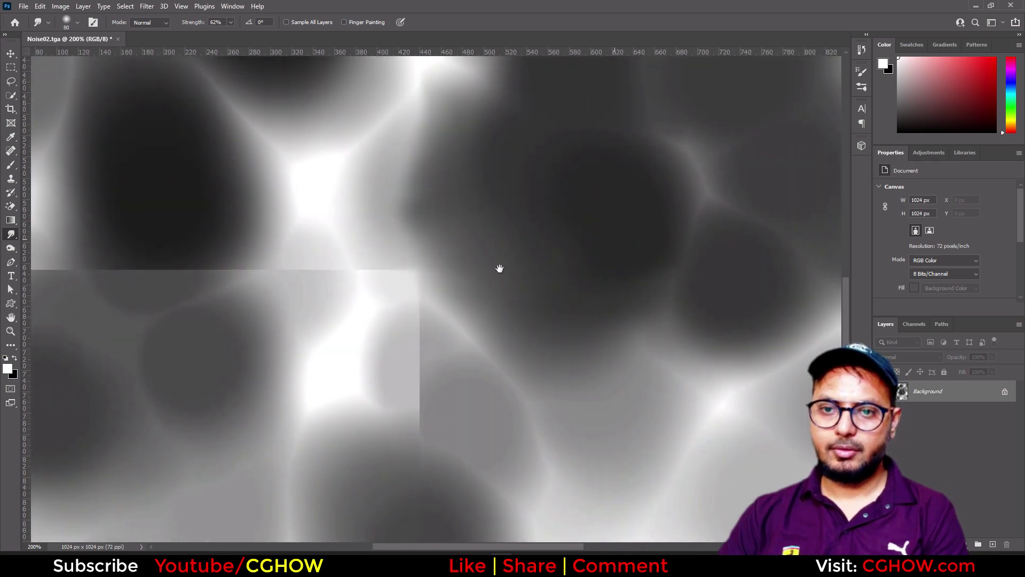
left_click_drag(404, 267, 308, 287)
mouse_move(419, 336)
left_mouse_down()
mouse_move(392, 334)
mouse_move(432, 401)
mouse_move(415, 454)
mouse_move(440, 288)
left_mouse_up()
mouse_move(401, 417)
left_mouse_down()
mouse_move(397, 493)
mouse_move(407, 482)
mouse_move(393, 428)
left_mouse_up()
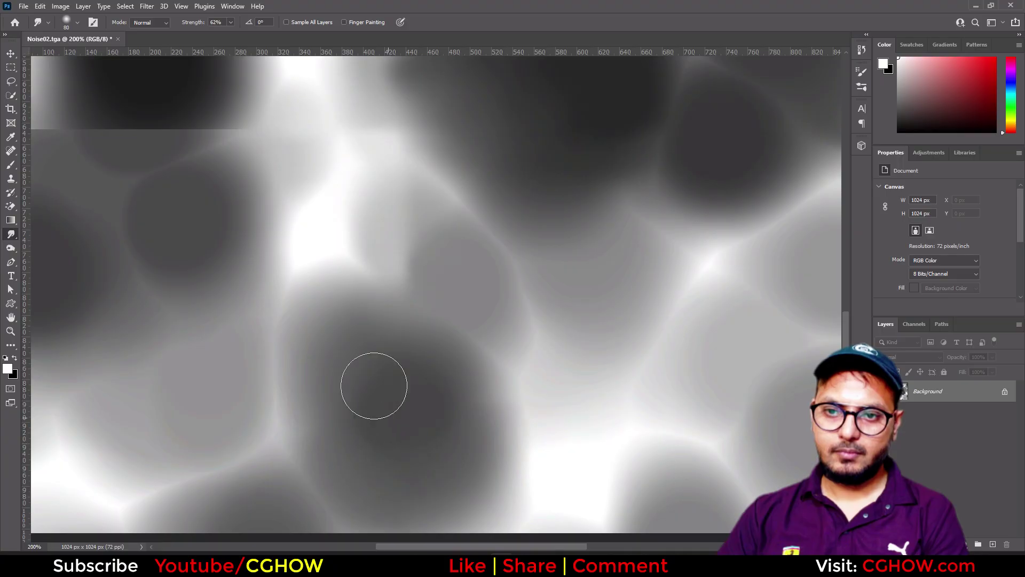
left_click_drag(267, 236, 570, 399)
mouse_move(475, 315)
left_mouse_down()
mouse_move(448, 286)
mouse_move(425, 291)
mouse_move(427, 280)
mouse_move(443, 307)
mouse_move(507, 290)
mouse_move(478, 297)
mouse_move(506, 279)
mouse_move(533, 285)
left_mouse_up()
mouse_move(314, 306)
left_mouse_down()
mouse_move(303, 294)
mouse_move(343, 297)
mouse_move(371, 321)
left_mouse_up()
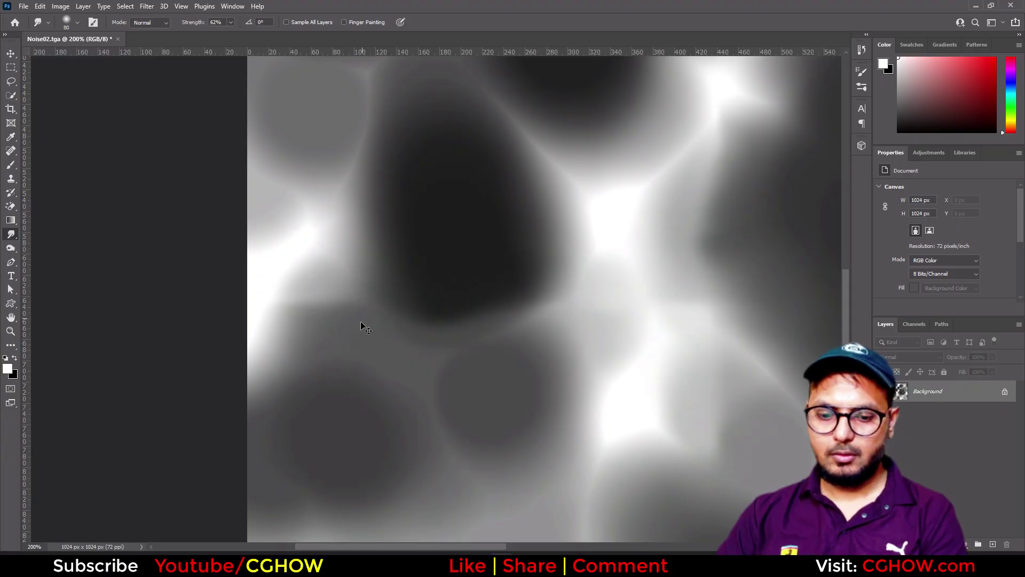
key("ctrl+minus")
key("ctrl+minus")
Step: Re-apply Offset to check the seams, save as Noise03.tga with Targa options, and fill the background black
left_click(147, 7)
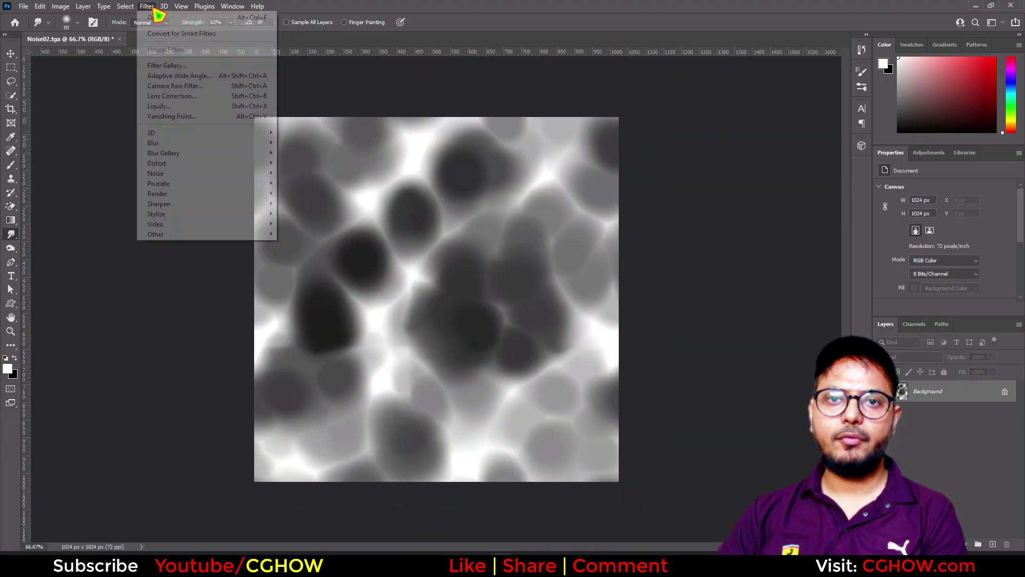
left_click(162, 17)
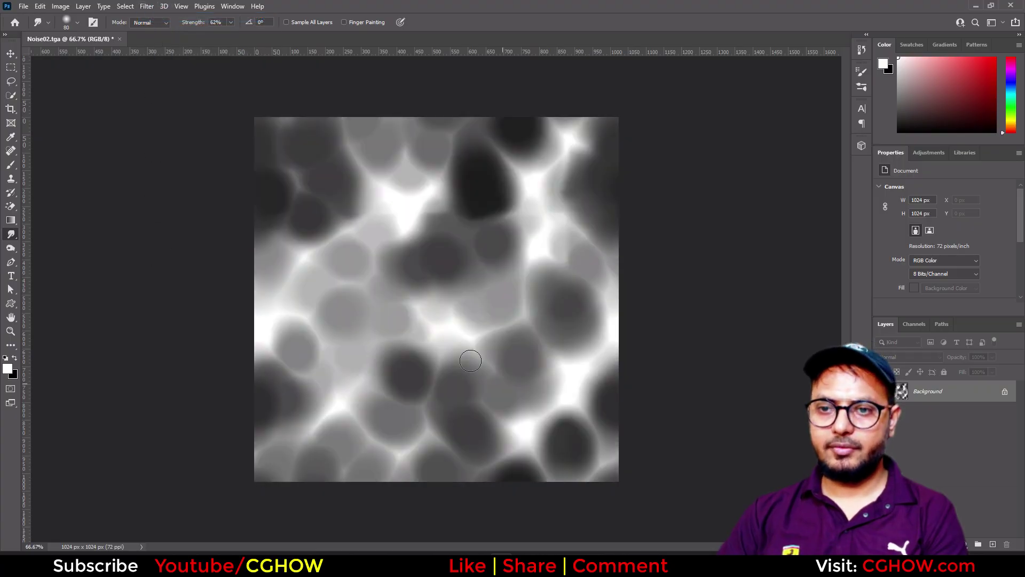
key("ctrl+shift+s")
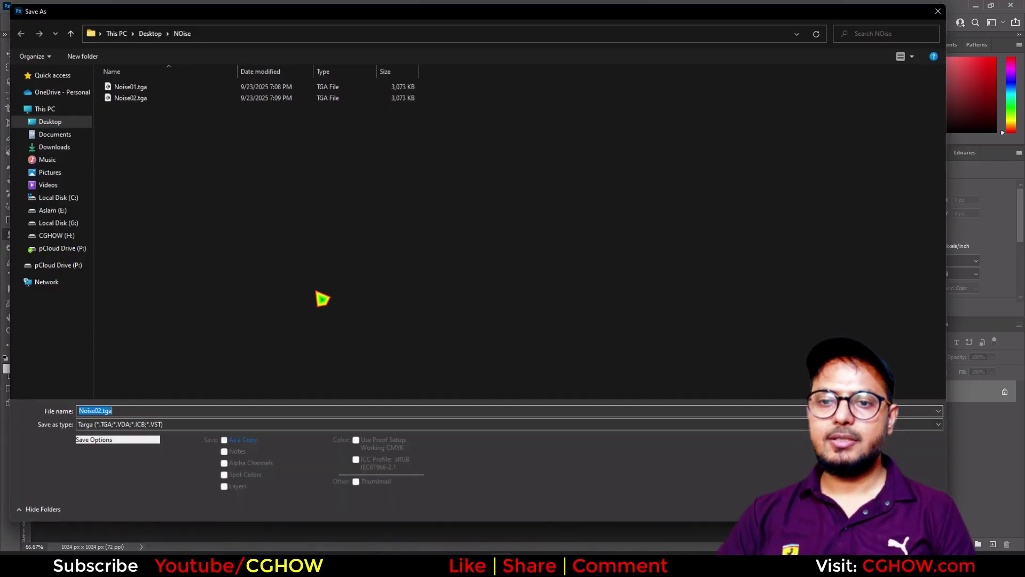
key("Right")
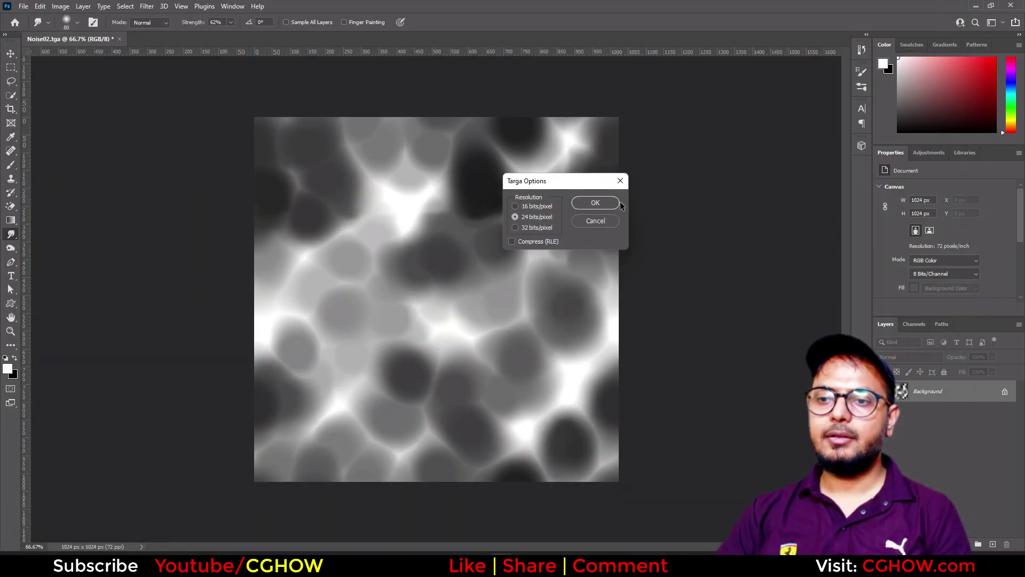
left_click(595, 202)
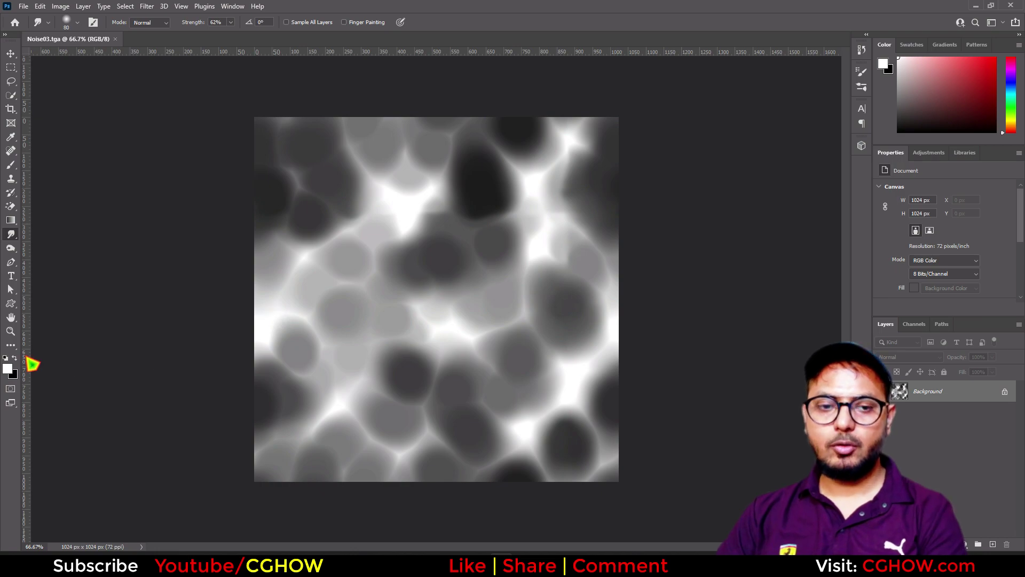
key("ctrl+BackSpace")
Step: On a new layer, paint thin white curved cell lines from the top edge with the Brush
left_click(992, 543)
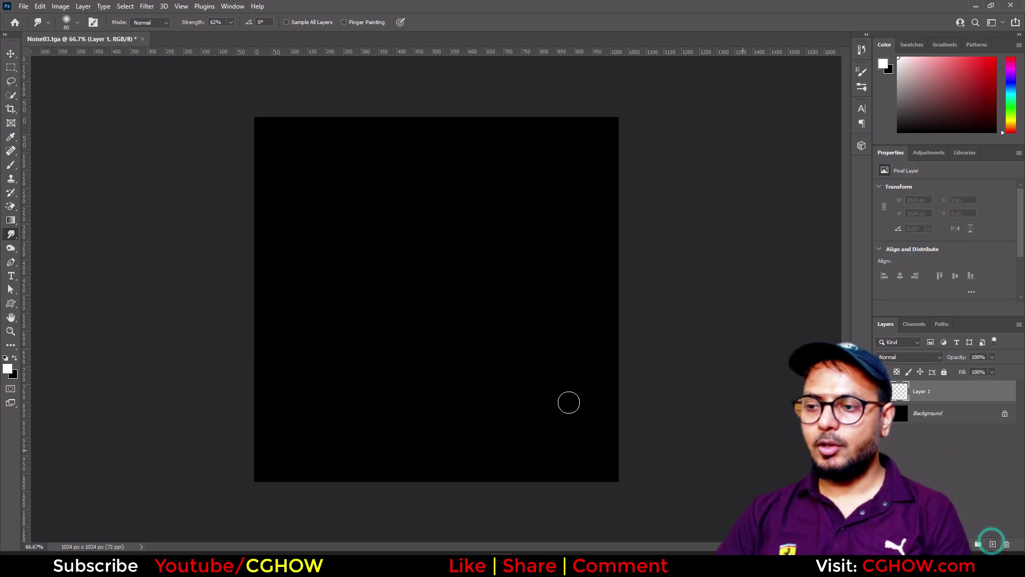
left_click(11, 165)
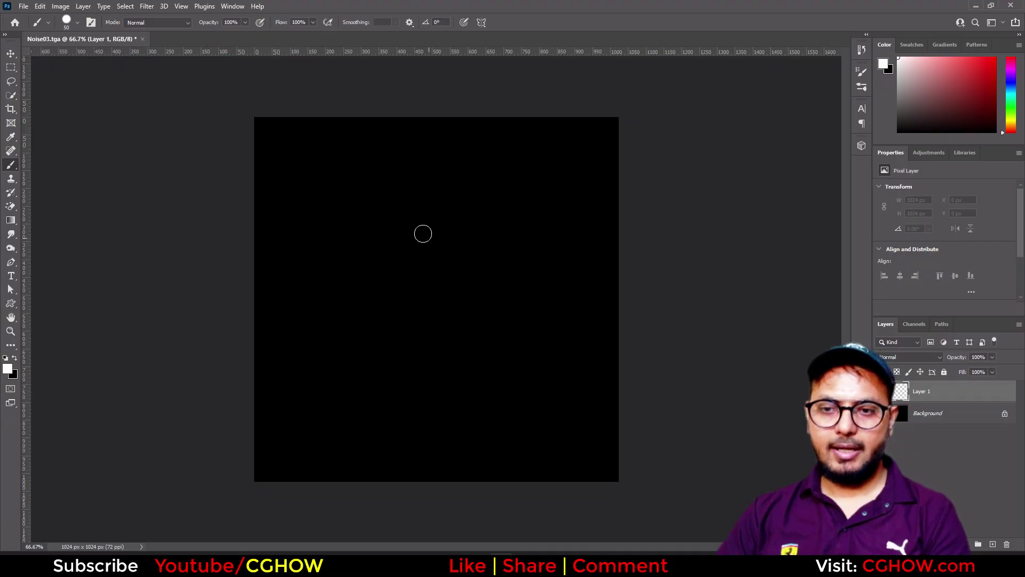
key("bracketleft")
key("bracketleft")
key("bracketleft")
key("bracketleft")
key("bracketleft")
key("bracketleft")
key("bracketleft")
key("bracketleft")
key("bracketleft")
mouse_move(365, 110)
left_mouse_down()
mouse_move(339, 170)
mouse_move(285, 218)
mouse_move(261, 284)
left_mouse_up()
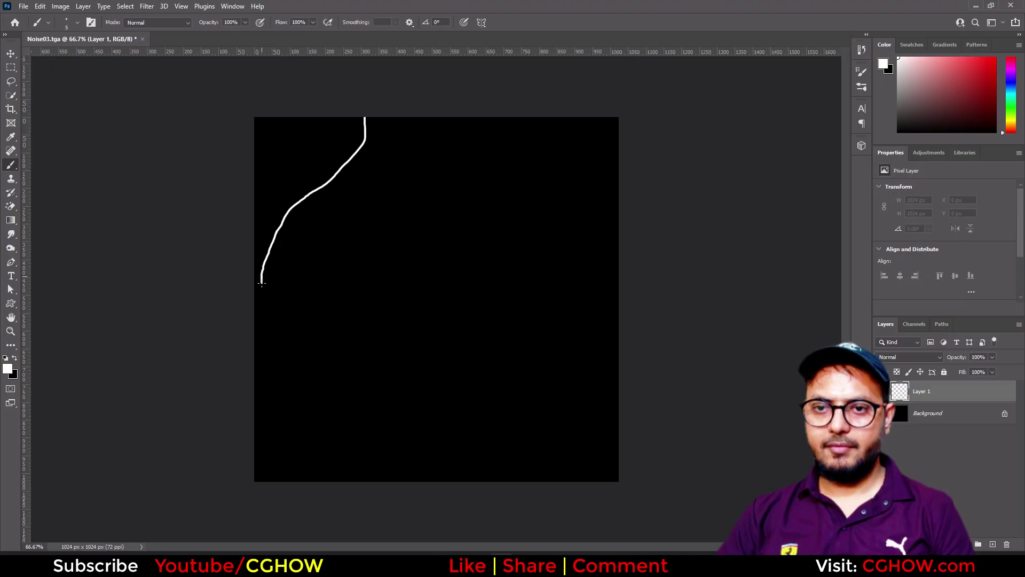
key("ctrl+z")
mouse_move(357, 110)
left_mouse_down()
mouse_move(281, 205)
mouse_move(273, 233)
mouse_move(286, 256)
mouse_move(342, 289)
mouse_move(362, 322)
mouse_move(443, 225)
mouse_move(353, 119)
left_mouse_up()
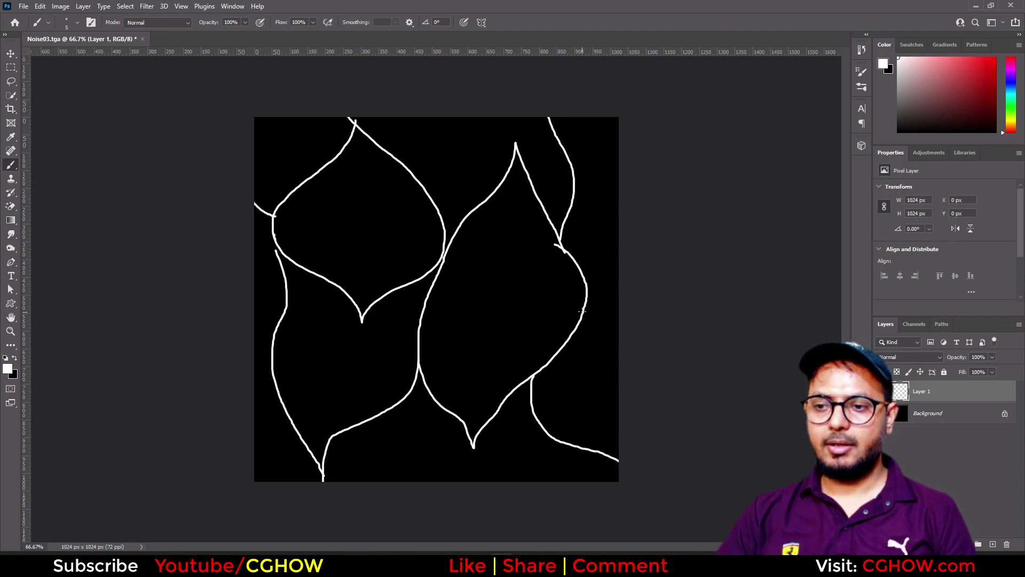
Step: Re-apply the last Offset filter to the white line drawing on Layer 1
left_click(147, 7)
left_click(177, 21)
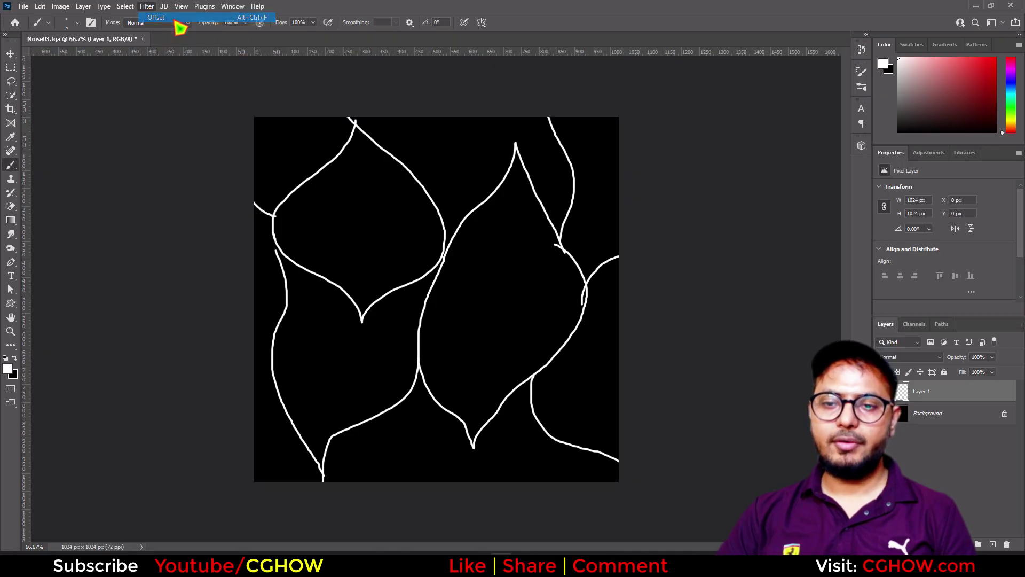